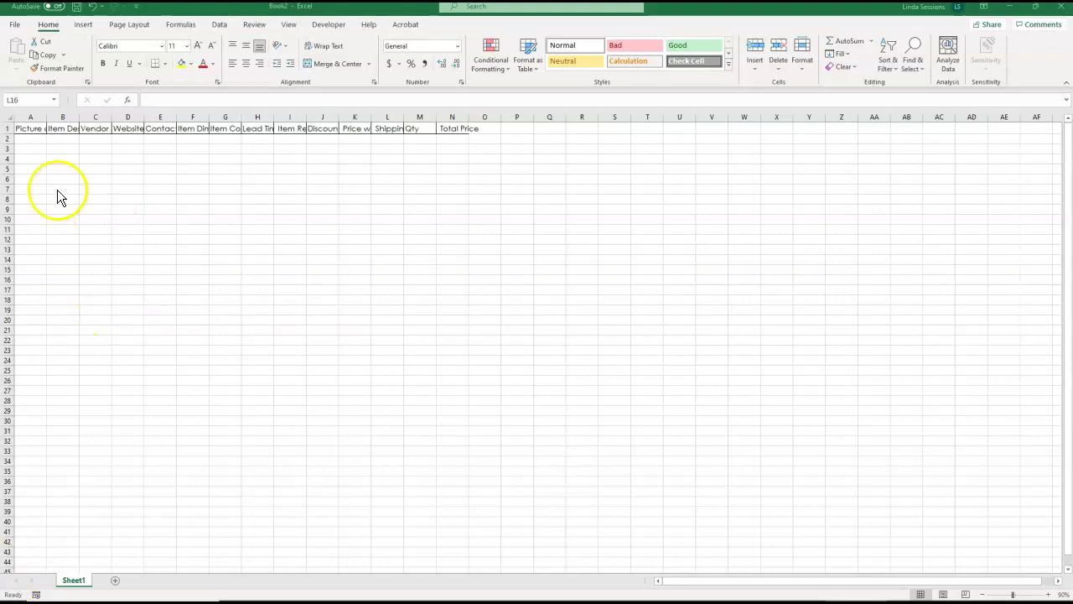
Widen columns A through N together to fit their headers, and auto-fit the Price with Discount column.
{"action": "left_click", "coordinate": [26, 117]}
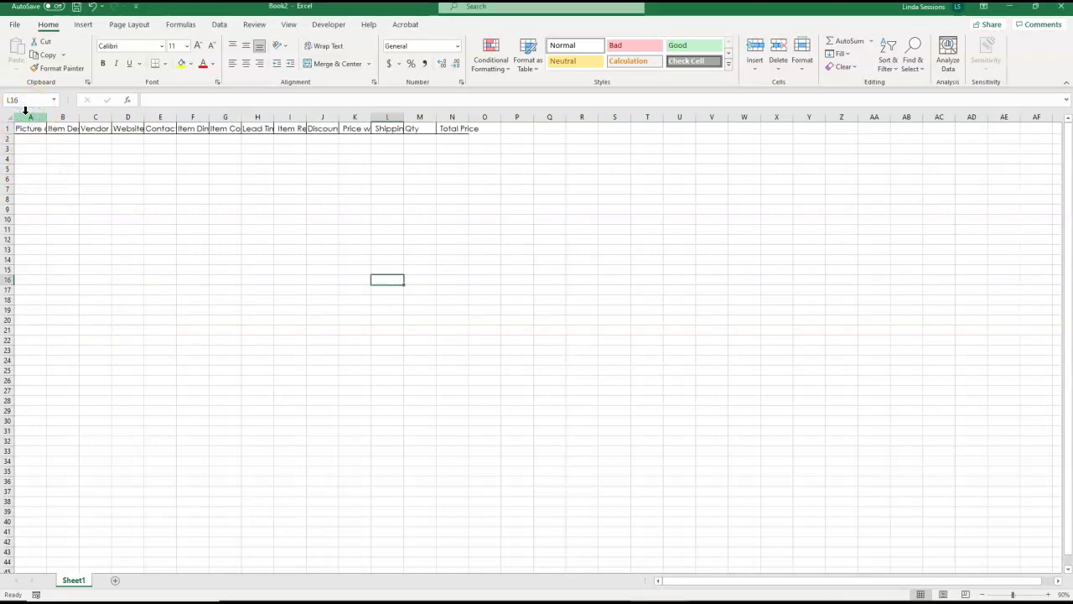
{"action": "left_click_drag", "start_coordinate": [26, 113], "coordinate": [446, 109]}
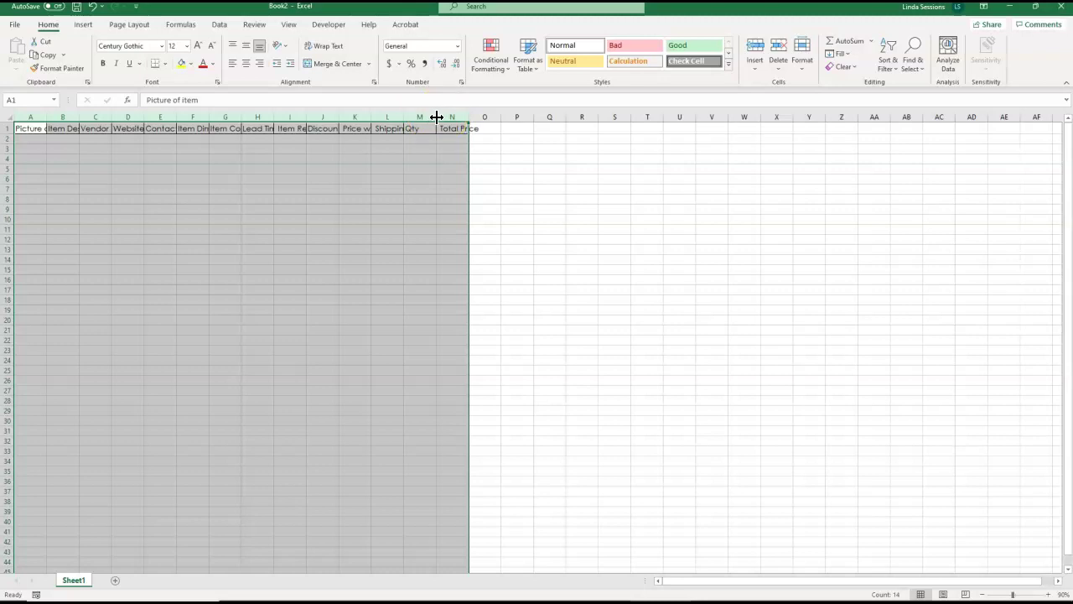
{"action": "left_click_drag", "start_coordinate": [436, 117], "coordinate": [469, 115]}
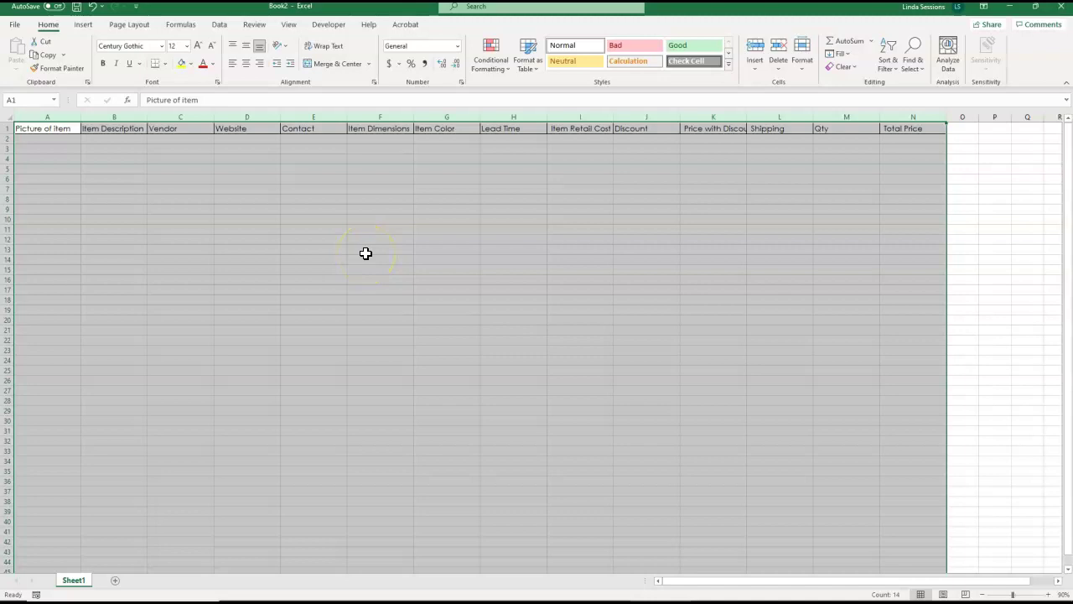
{"action": "left_click", "coordinate": [370, 258]}
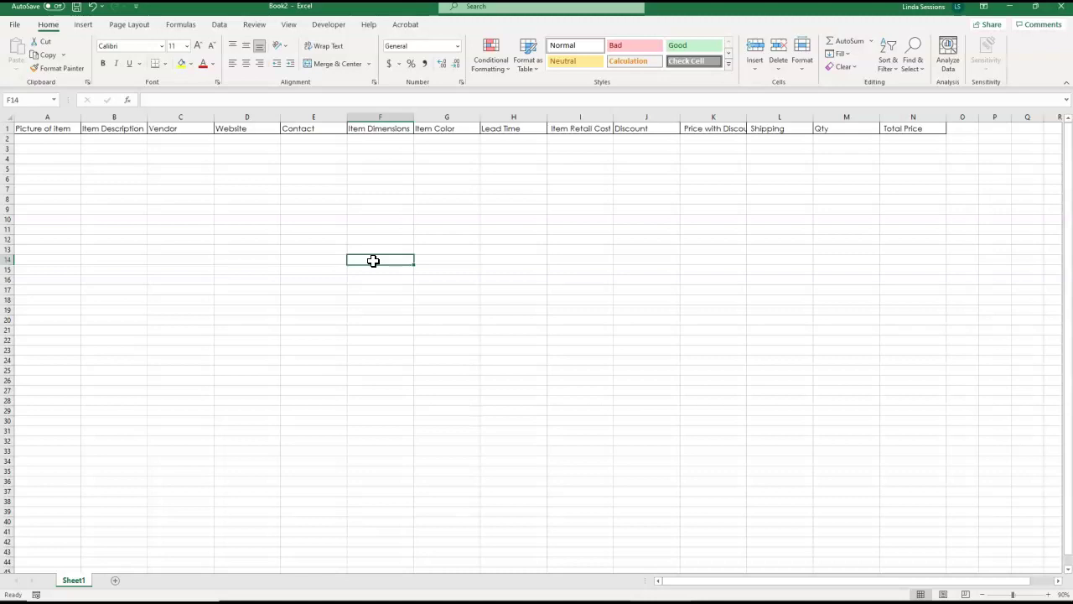
{"action": "left_click", "coordinate": [705, 128]}
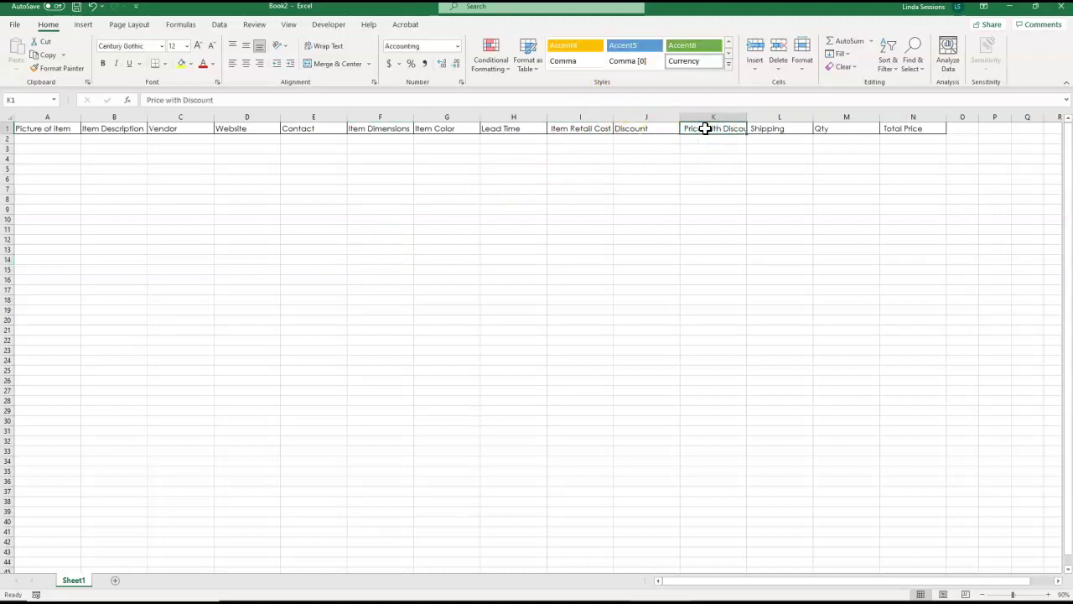
{"action": "double_click", "coordinate": [747, 115]}
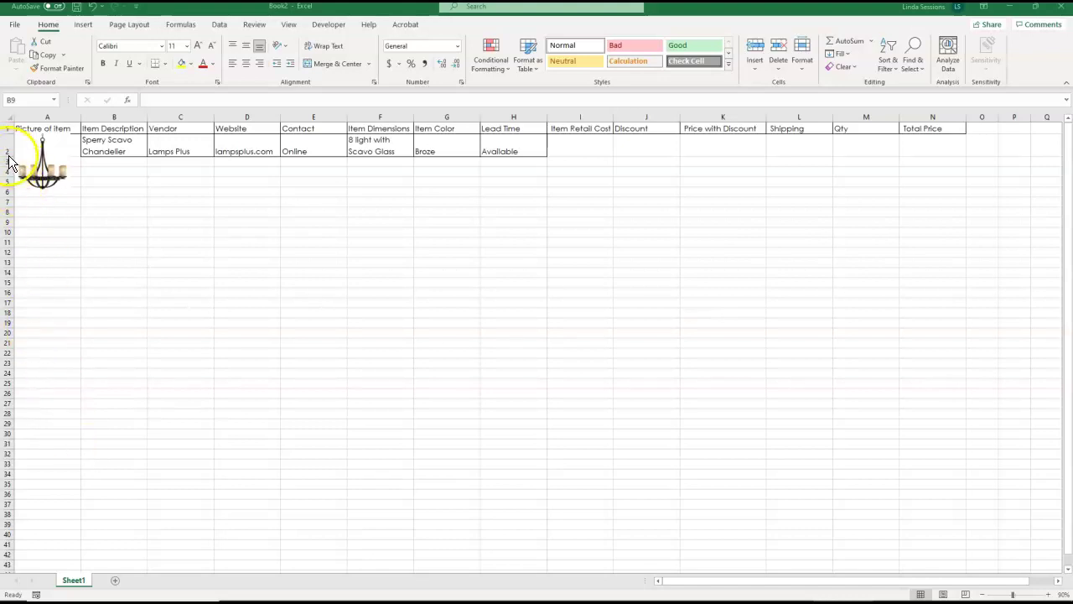
Make row 2 taller to fit the chandelier picture and position the picture inside cell A2.
{"action": "left_click", "coordinate": [23, 221]}
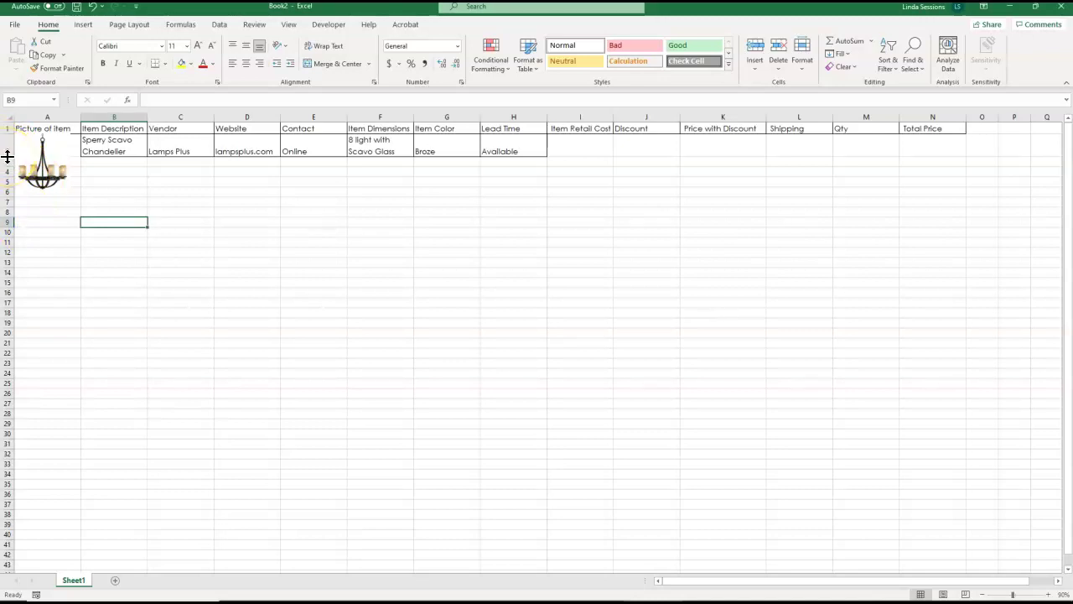
{"action": "left_click_drag", "start_coordinate": [7, 156], "coordinate": [15, 198]}
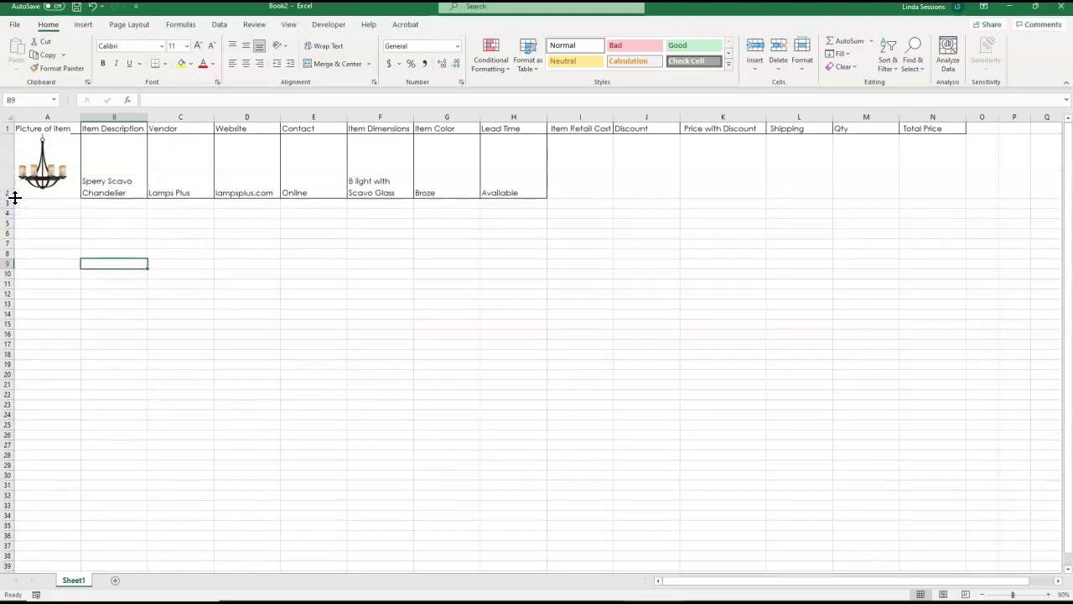
{"action": "left_click", "coordinate": [56, 160]}
{"action": "left_click_drag", "start_coordinate": [56, 160], "coordinate": [58, 164]}
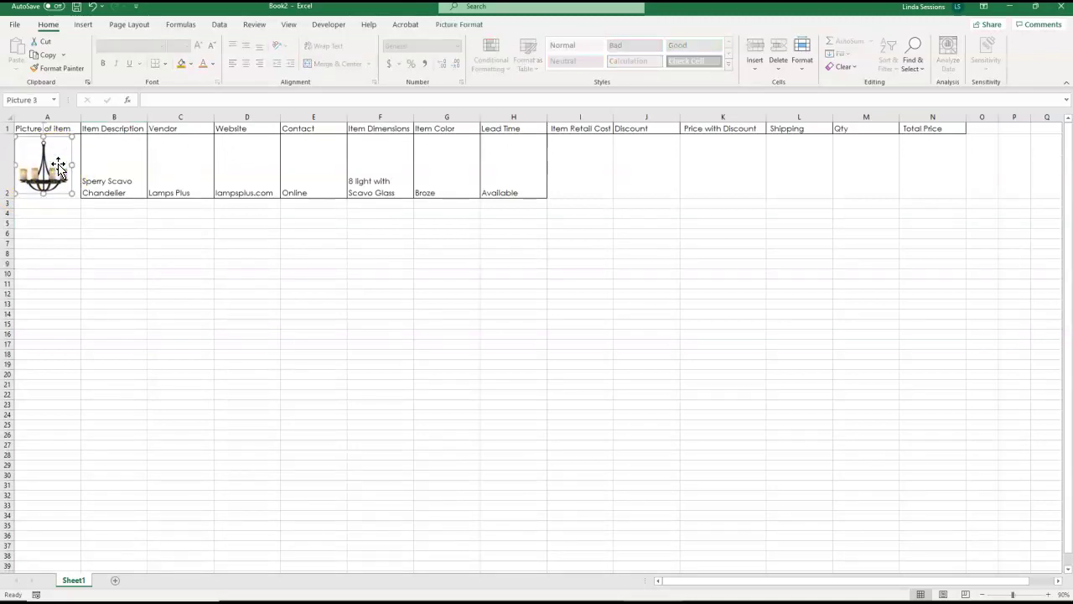
{"action": "left_click", "coordinate": [109, 248]}
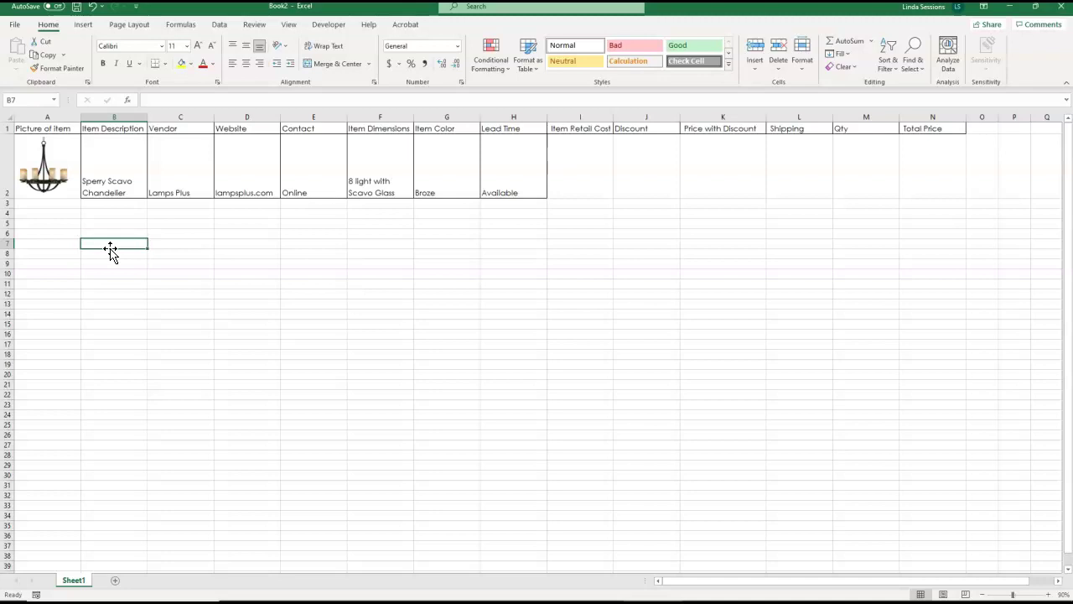
Correct the misspelled item color in G2 to Bronze.
{"action": "left_click", "coordinate": [437, 187]}
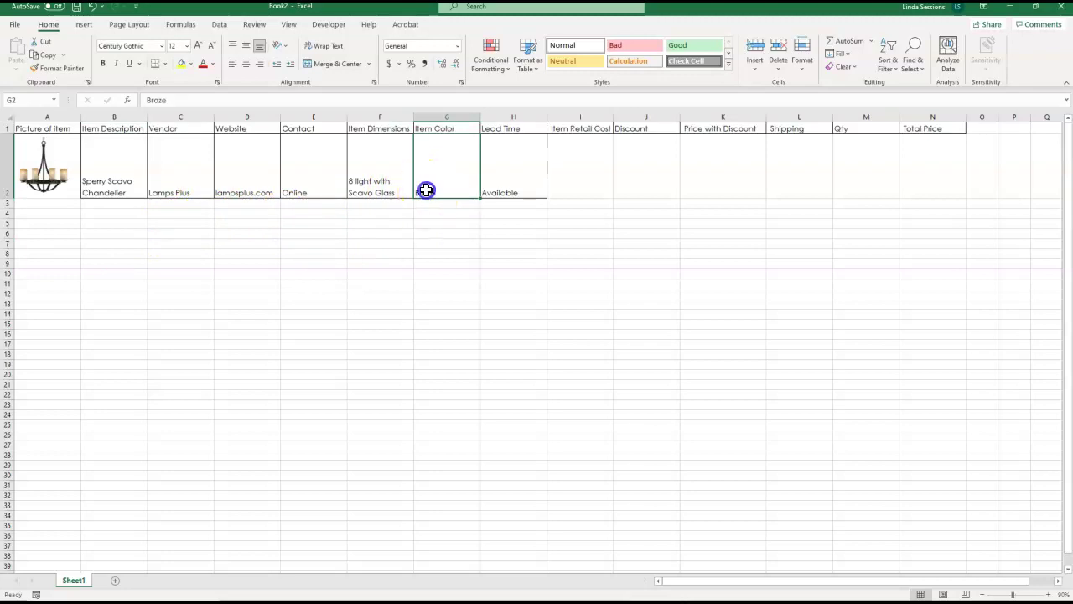
{"action": "double_click", "coordinate": [428, 188]}
{"action": "type", "text": "n"}
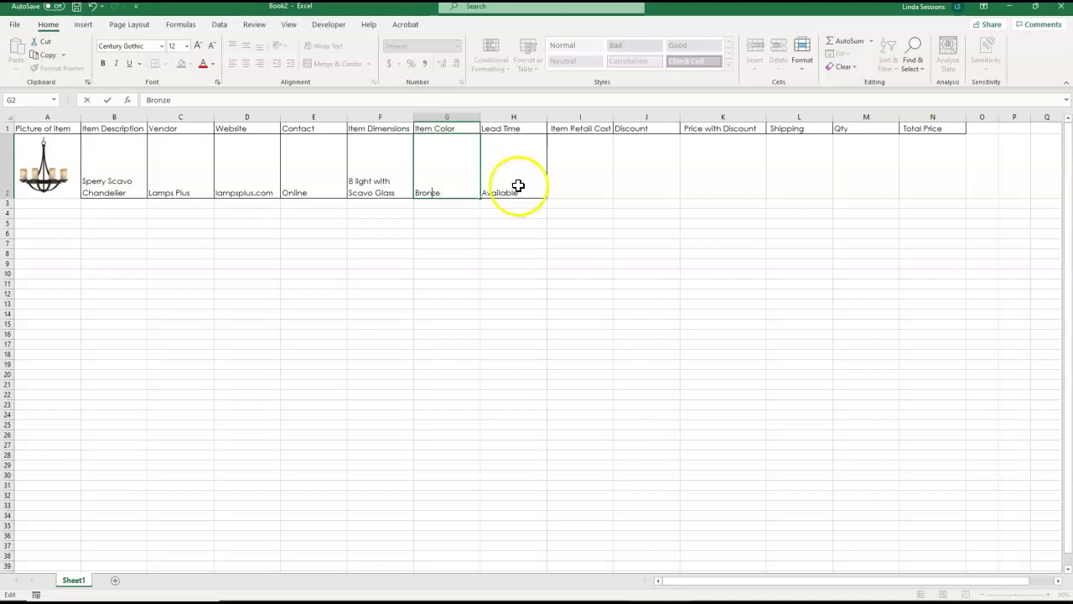
Enter 399.99 as the item retail cost in I2 and apply the Accounting dollar format to it.
{"action": "left_click", "coordinate": [575, 166]}
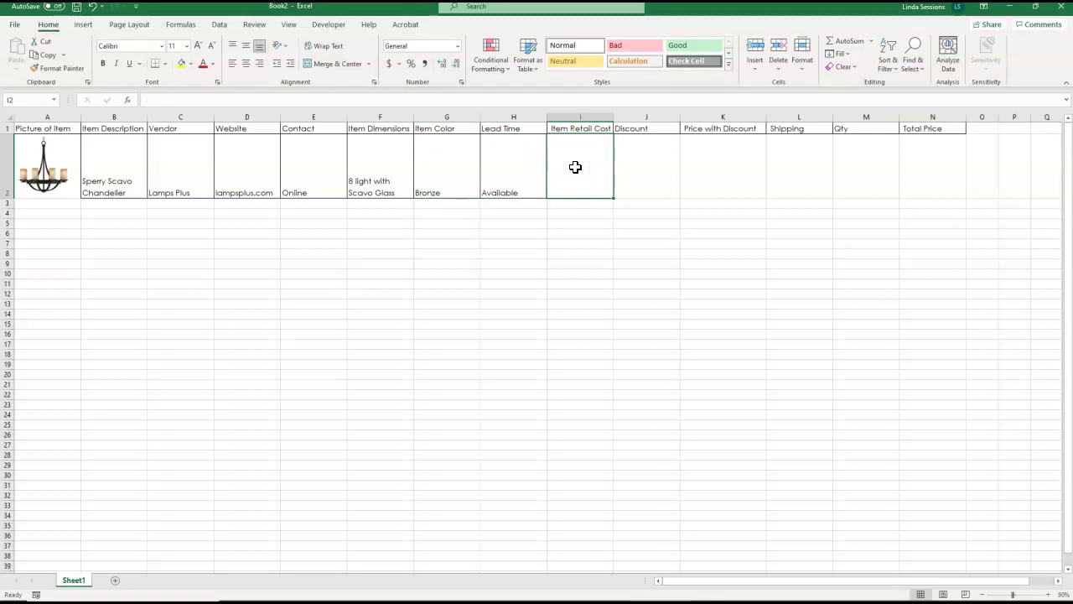
{"action": "type", "text": "399.99"}
{"action": "key", "text": "Return"}
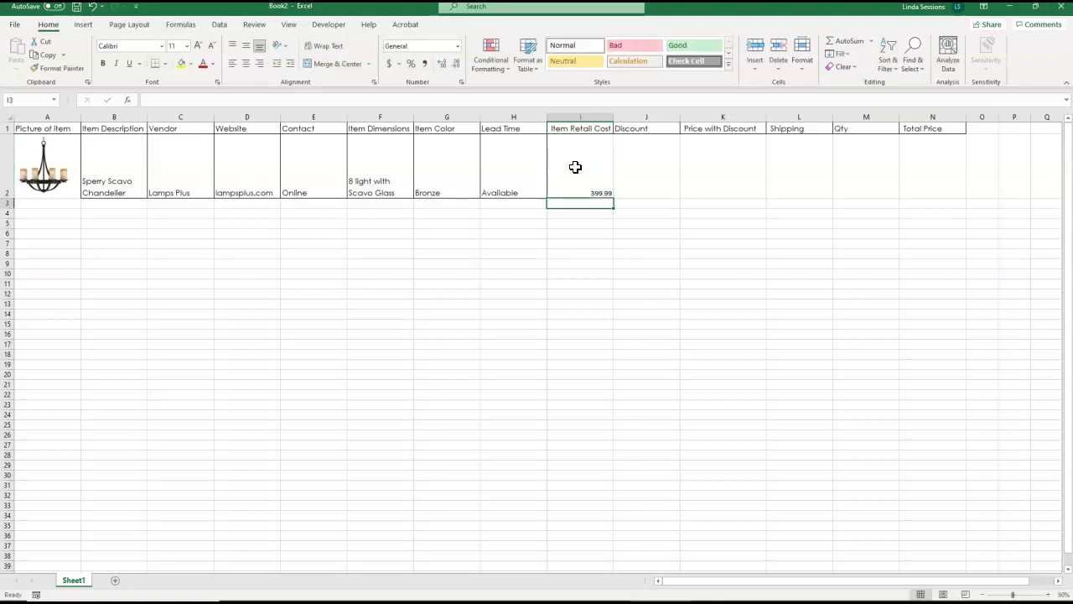
{"action": "left_click", "coordinate": [569, 180]}
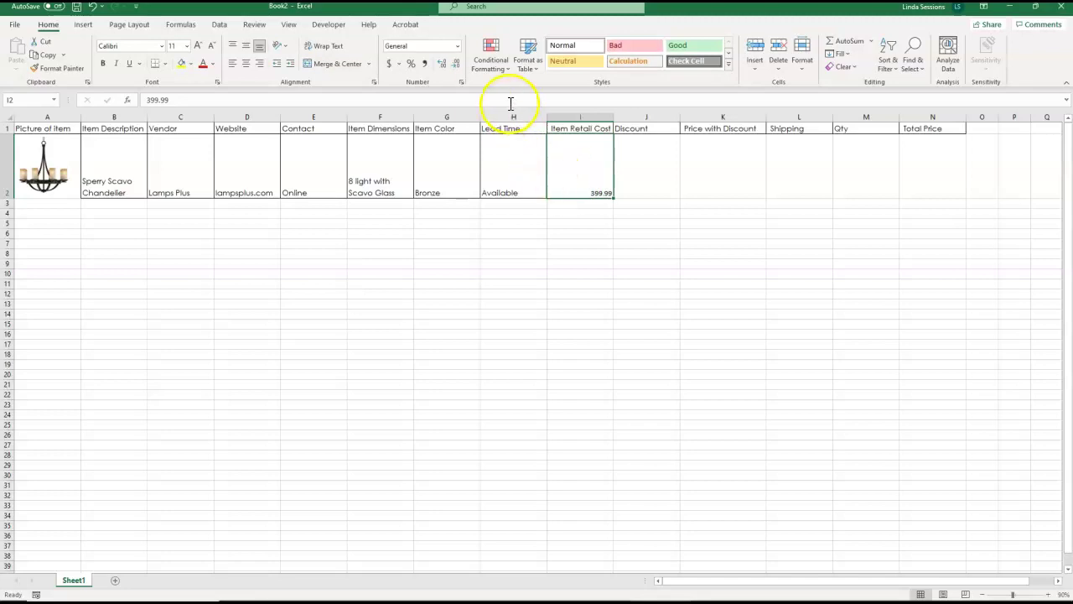
{"action": "left_click", "coordinate": [389, 66]}
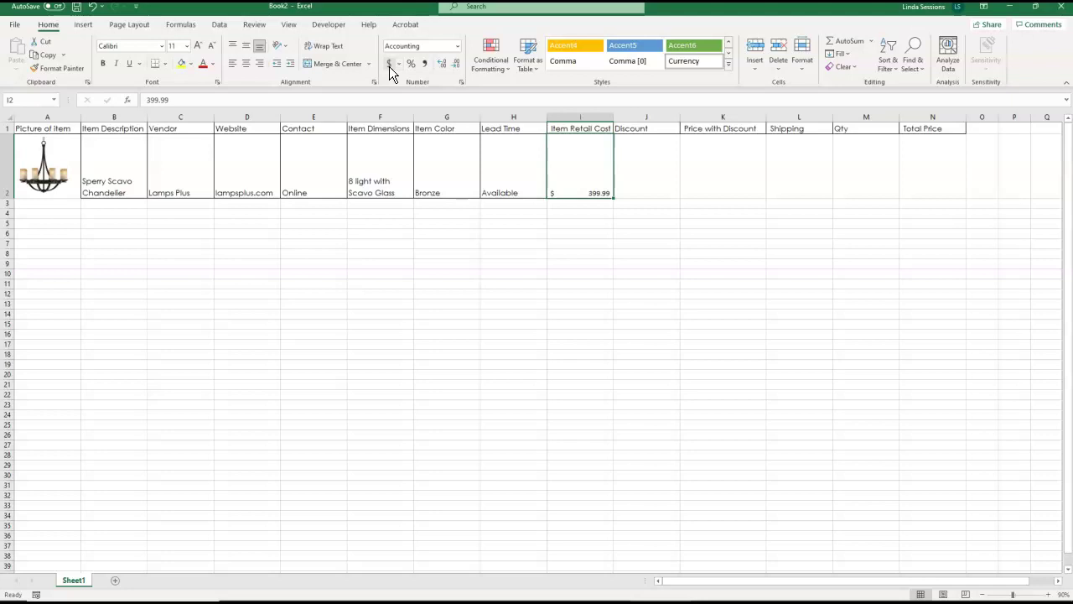
Format the Discount cell J2 as a percentage and enter a 20% discount.
{"action": "left_click", "coordinate": [659, 162]}
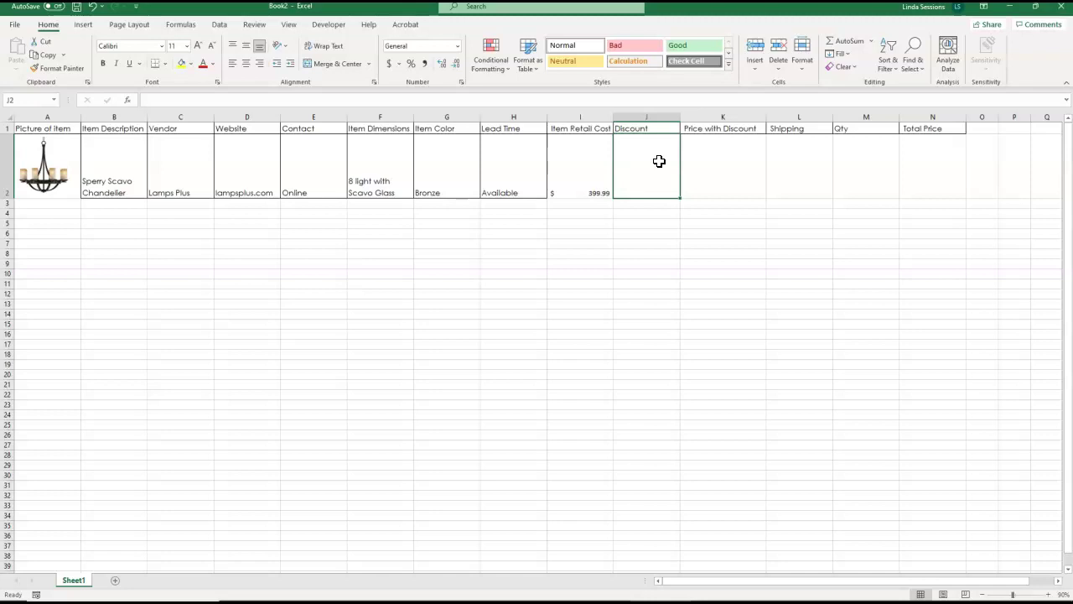
{"action": "left_click", "coordinate": [411, 64]}
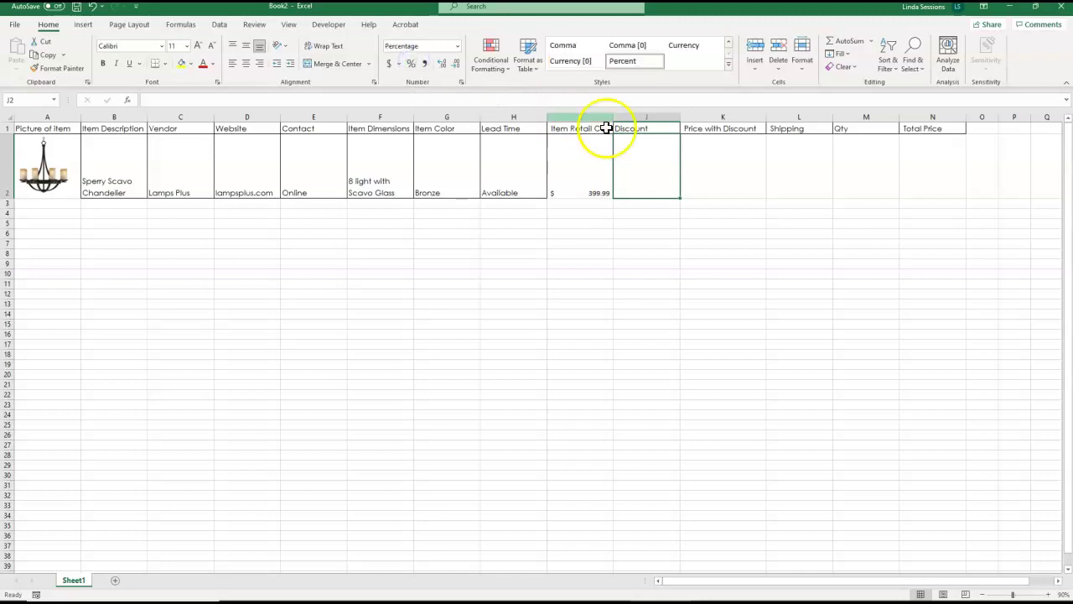
{"action": "type", "text": "20"}
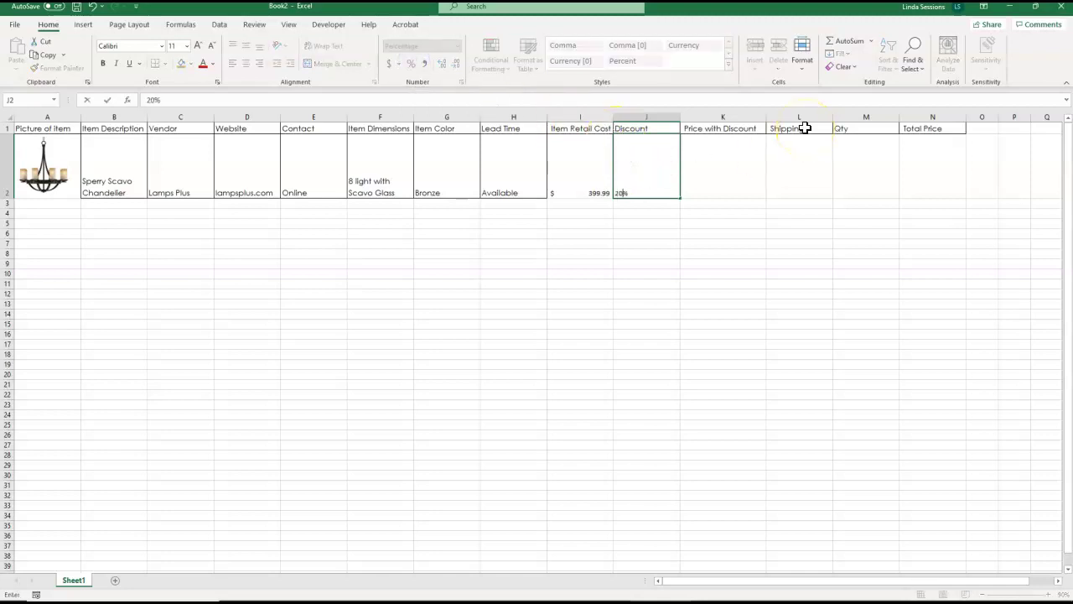
{"action": "key", "text": "Return"}
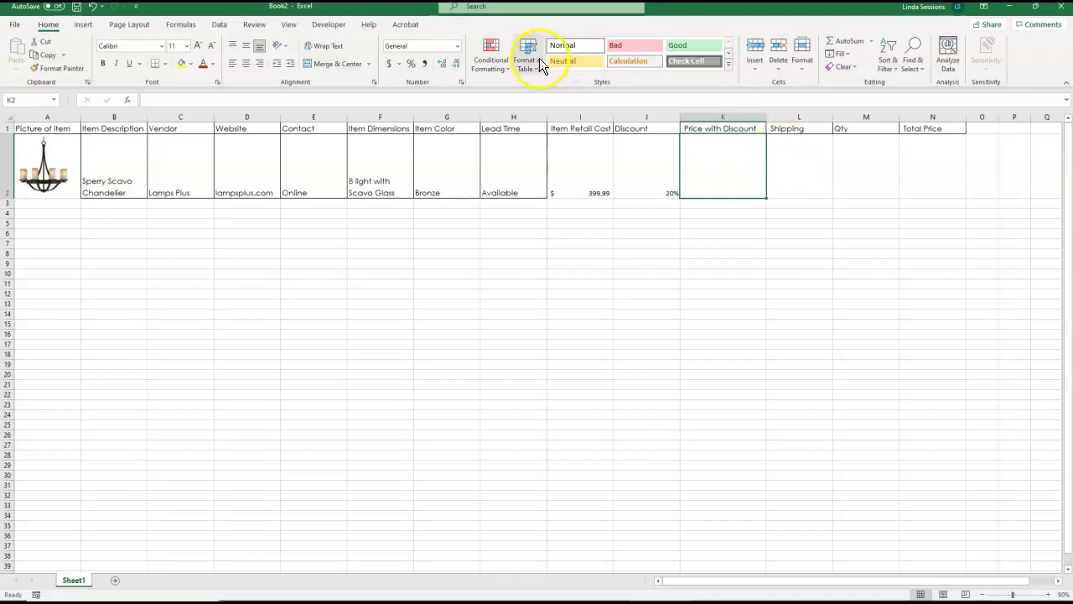
Calculate the chandelier's discounted price in K2 with the formula =I2-(I2*J2).
{"action": "left_click", "coordinate": [175, 101]}
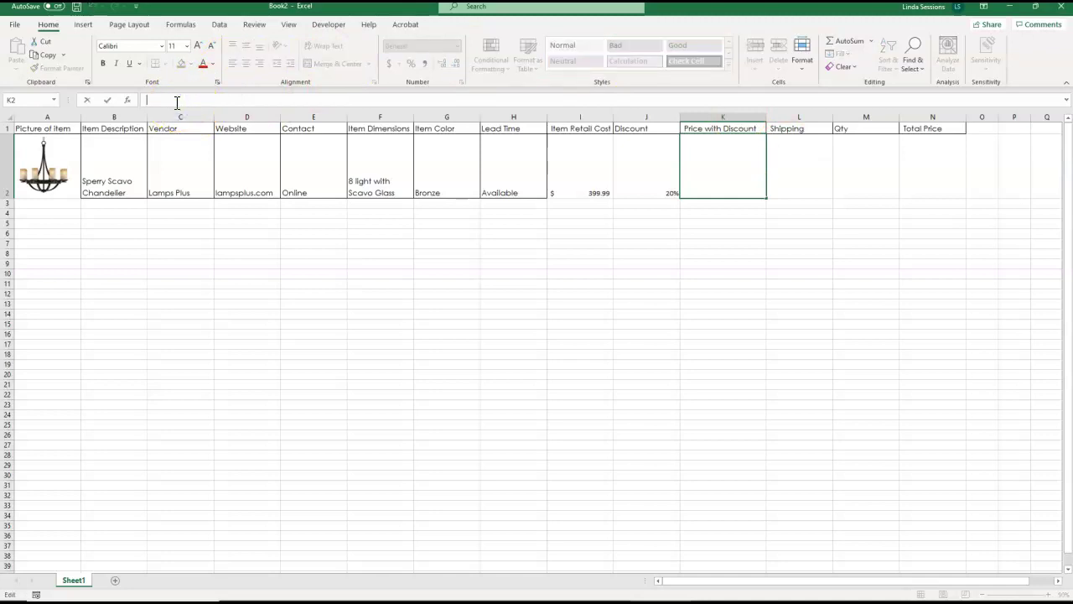
{"action": "type", "text": "="}
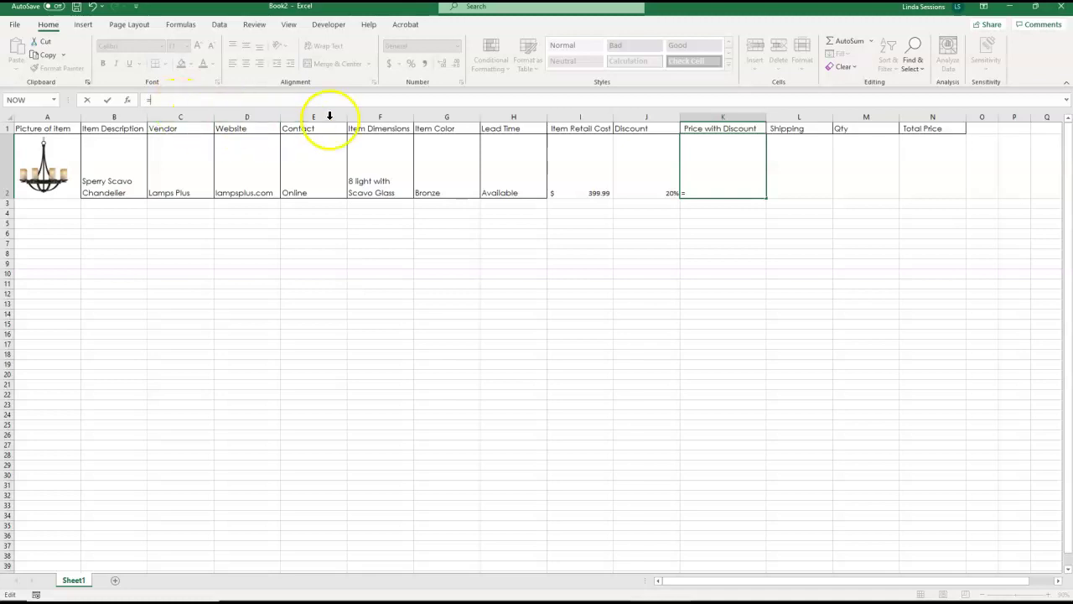
{"action": "left_click", "coordinate": [581, 161]}
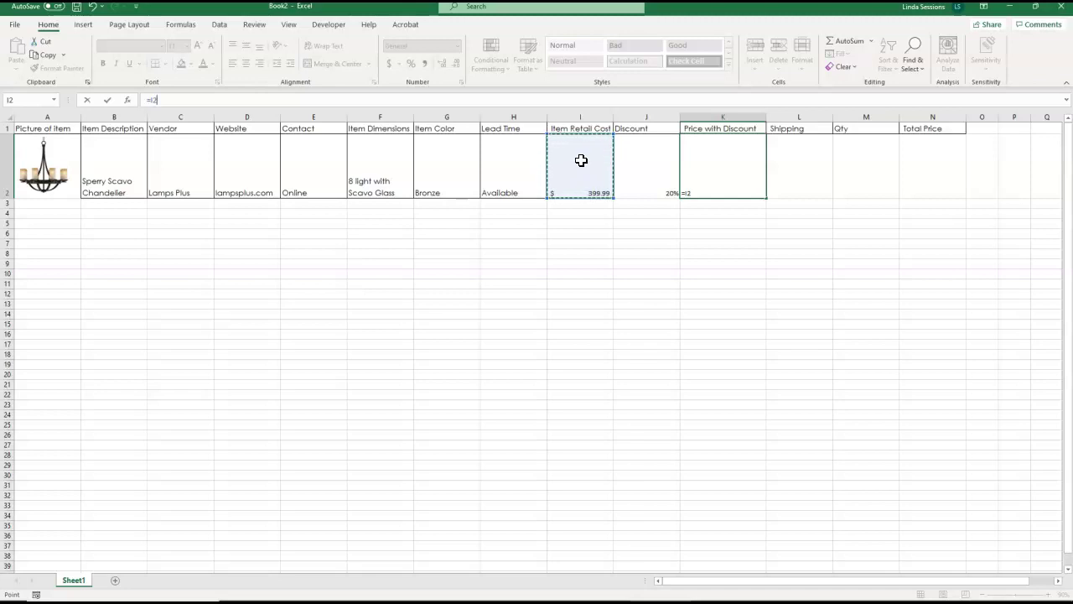
{"action": "type", "text": "-("}
{"action": "left_click", "coordinate": [574, 173]}
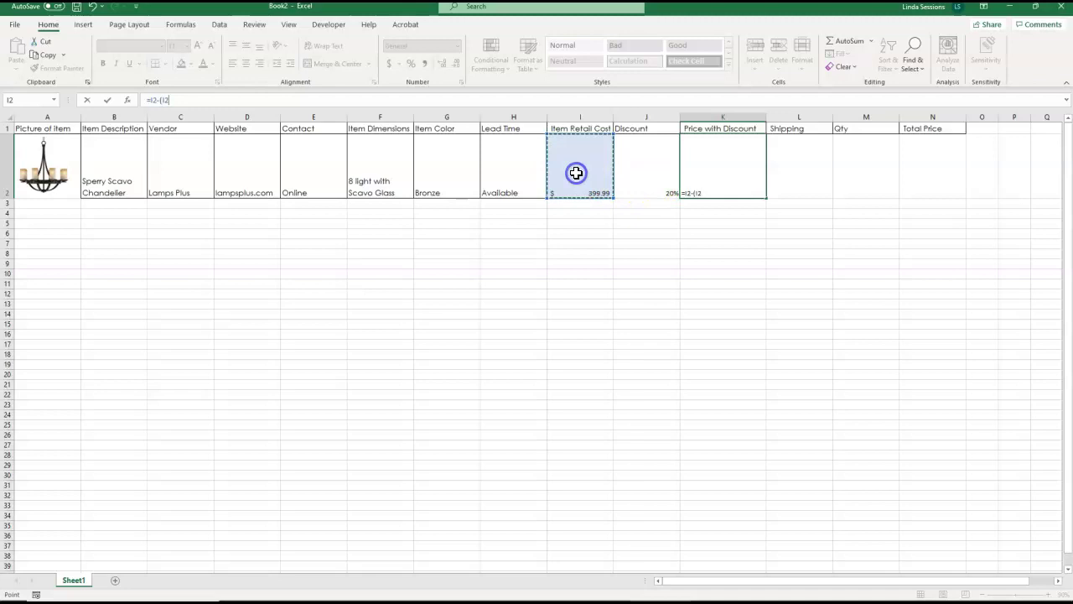
{"action": "type", "text": "*"}
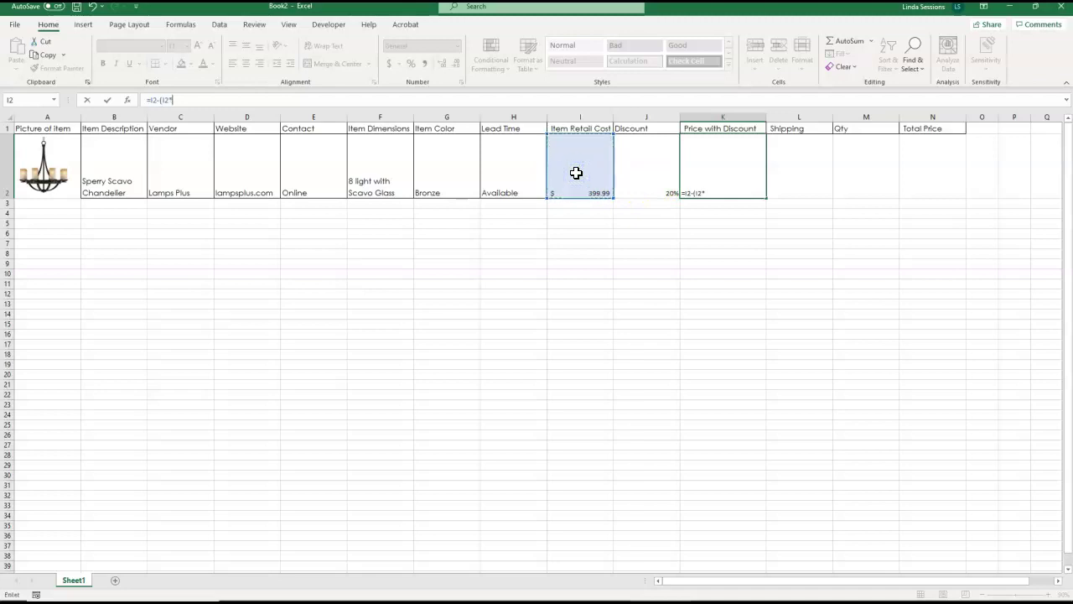
{"action": "left_click", "coordinate": [632, 181]}
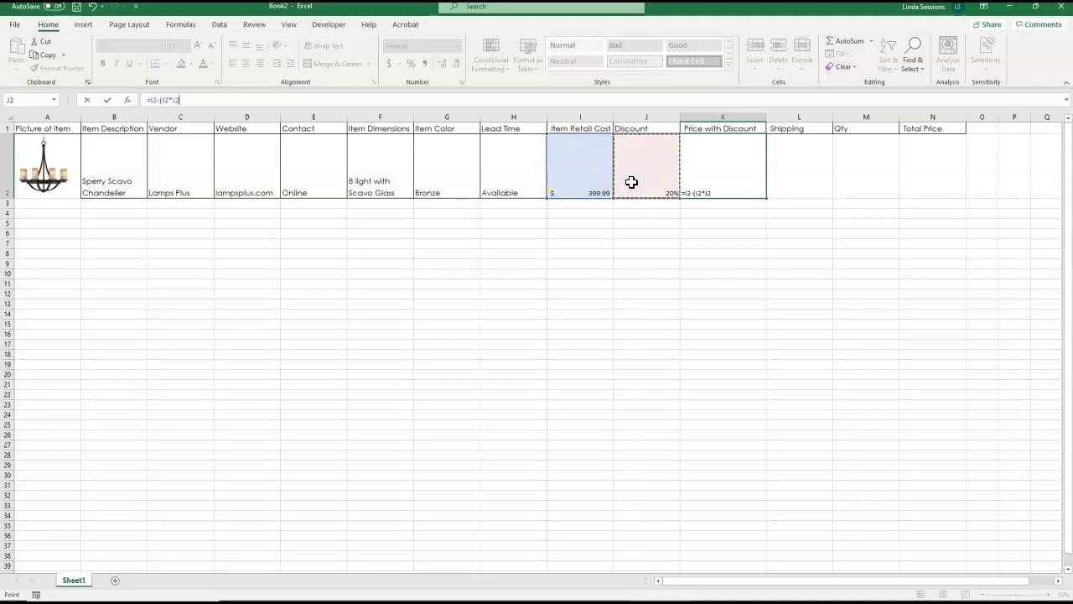
{"action": "type", "text": ")"}
{"action": "key", "text": "Return"}
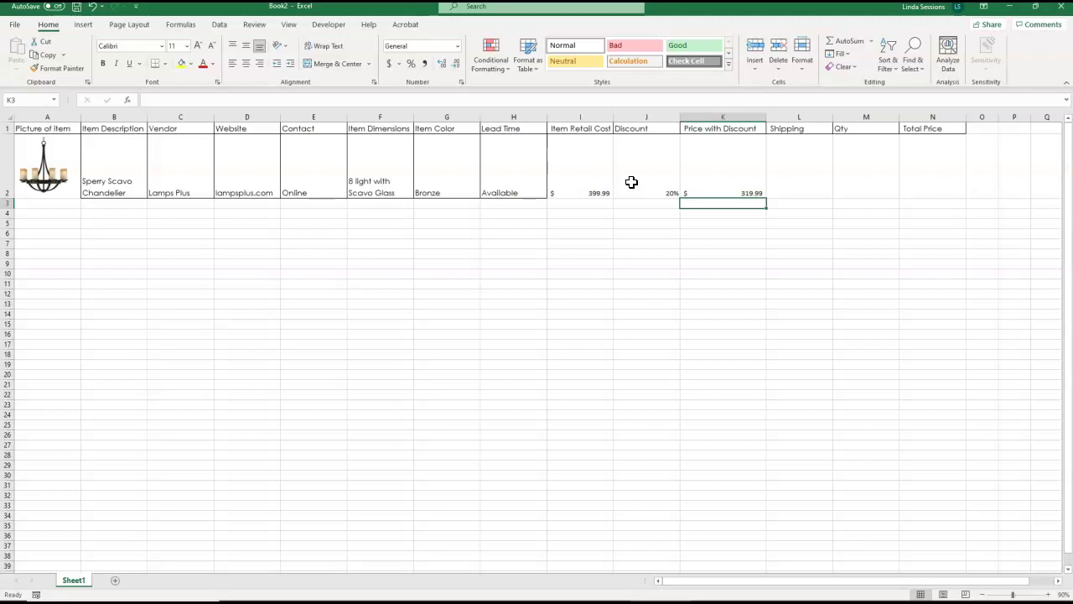
{"action": "left_click", "coordinate": [726, 151]}
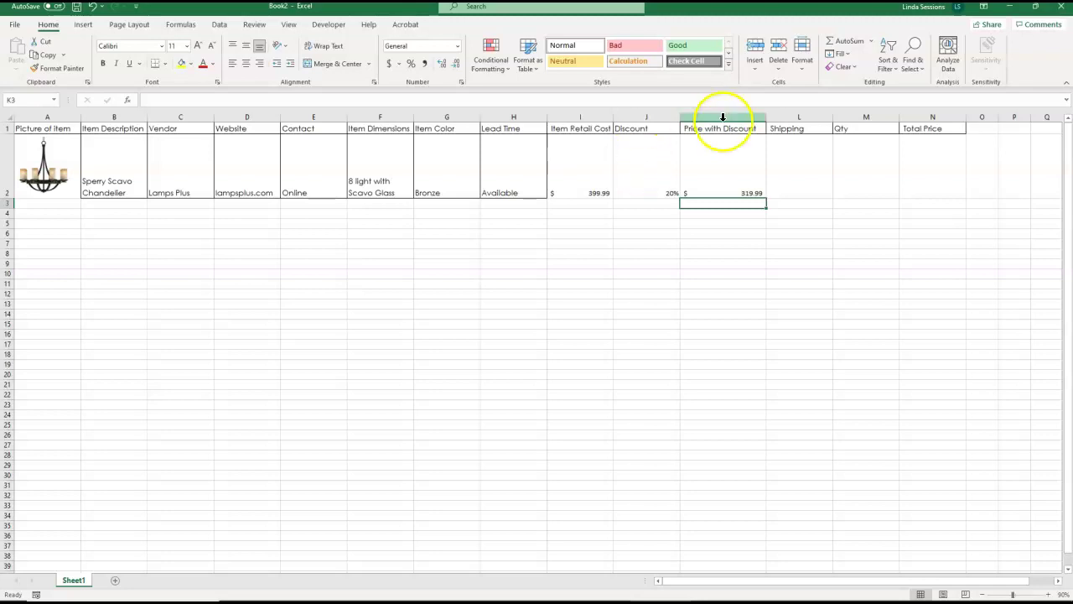
Apply the Accounting dollar format to the Shipping cell L2 and enter 50 as the shipping cost.
{"action": "left_click", "coordinate": [798, 165]}
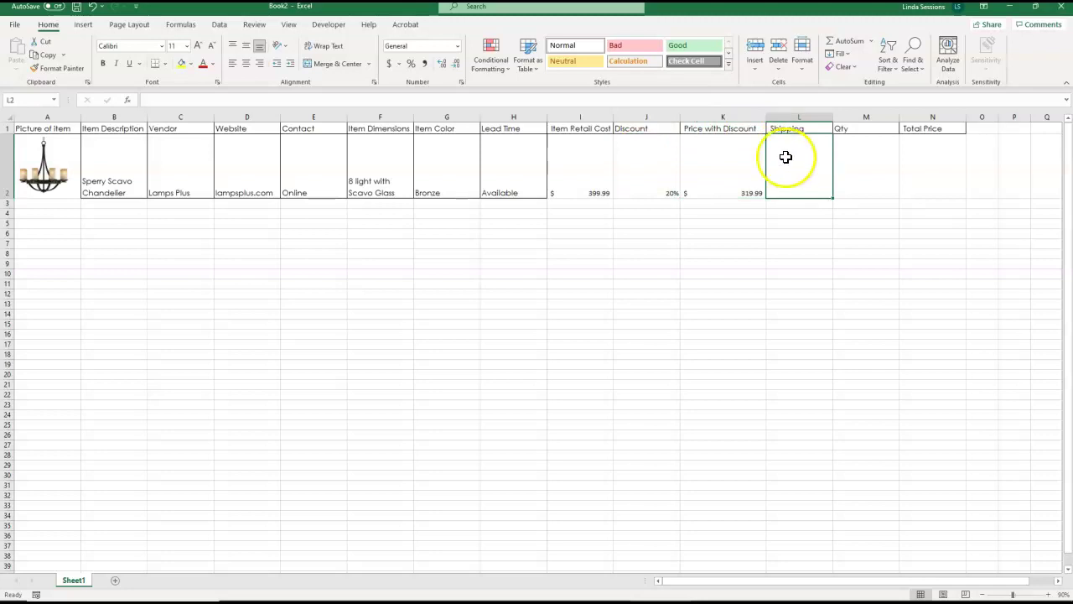
{"action": "left_click", "coordinate": [387, 64]}
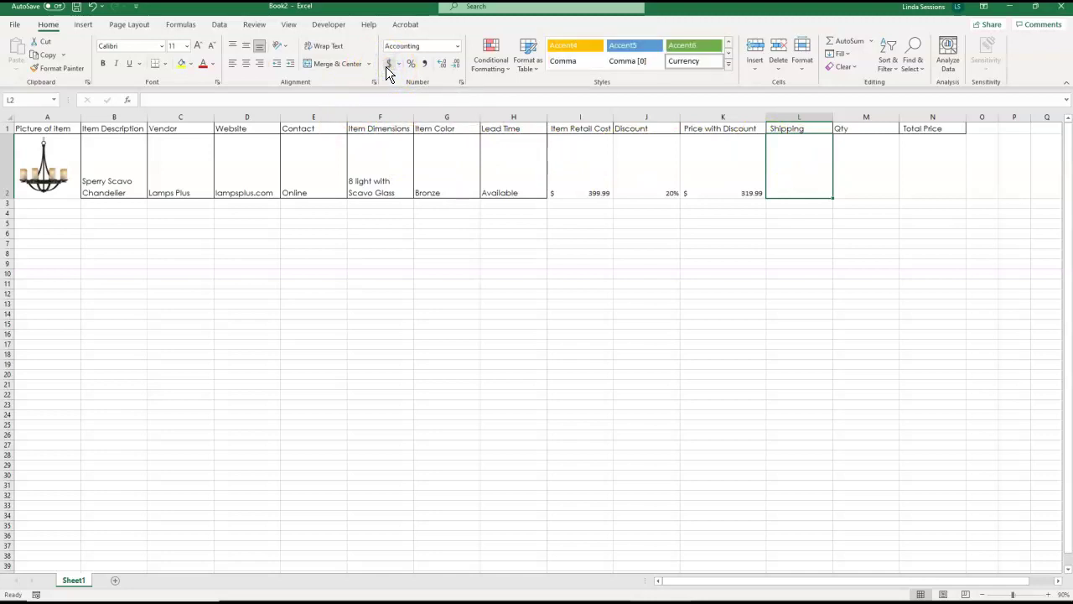
{"action": "type", "text": "50"}
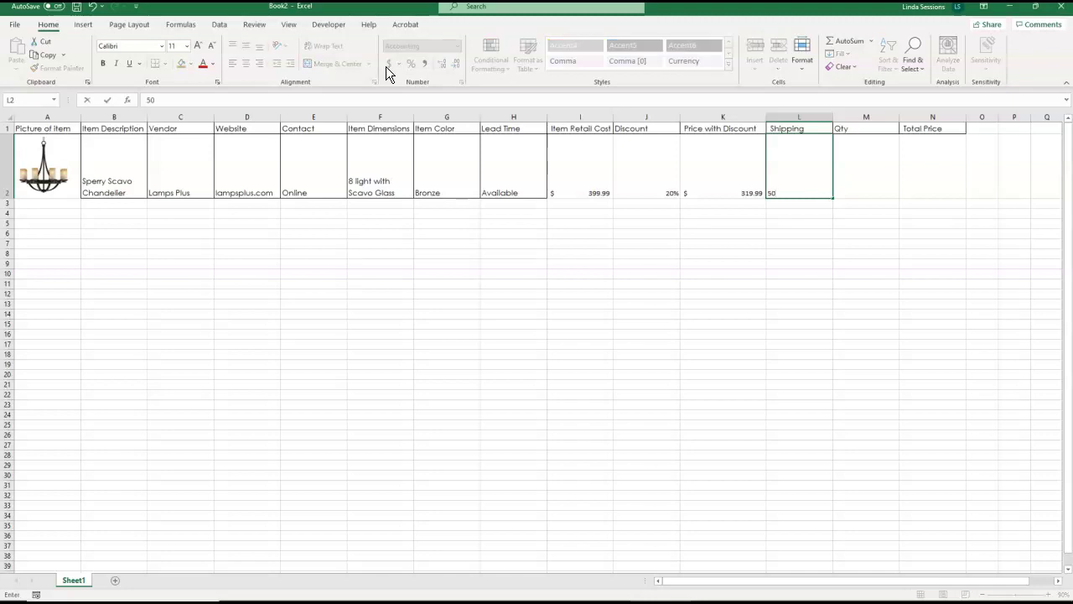
{"action": "key", "text": "Return"}
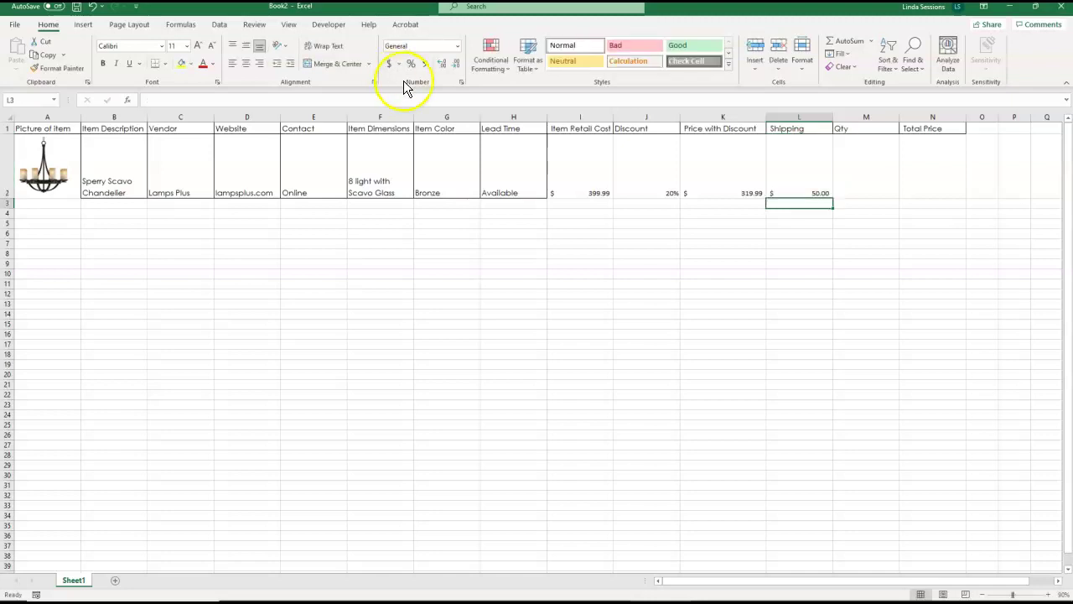
Set the number format of the Qty cell M2 to Number.
{"action": "left_click", "coordinate": [872, 165]}
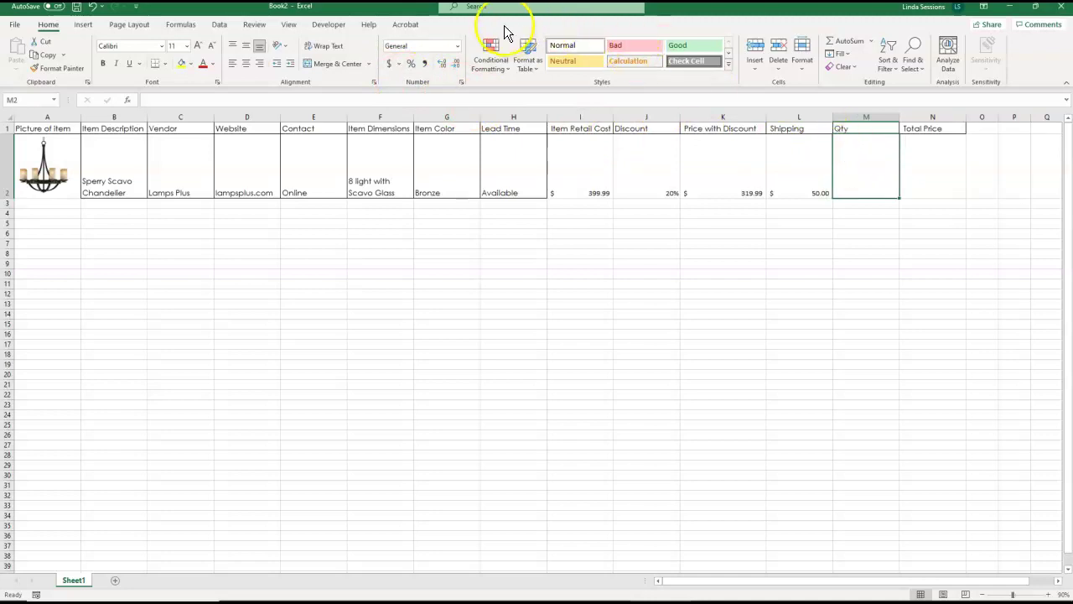
{"action": "left_click", "coordinate": [456, 46]}
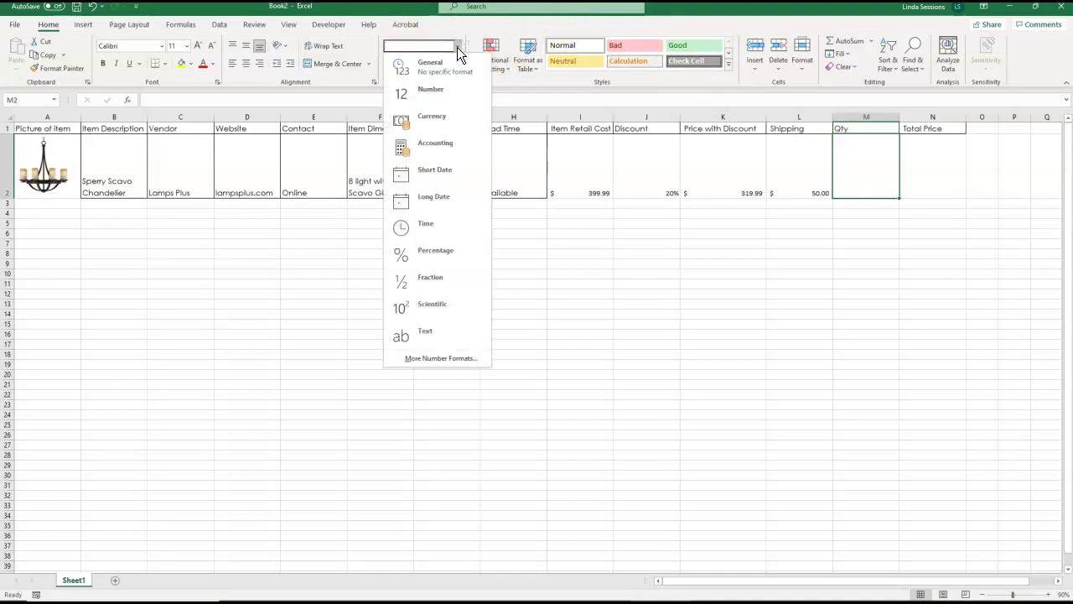
{"action": "left_click", "coordinate": [431, 92]}
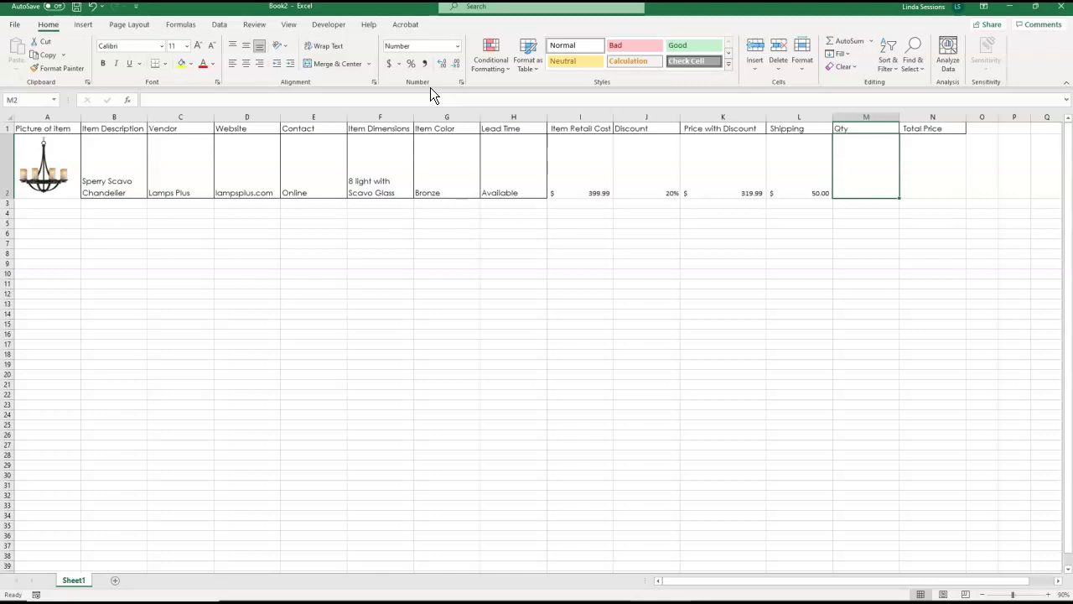
Enter 2 as the chandelier's quantity in M2 and calculate its total price in N2 with the formula =(K2+L2)*M2.
{"action": "type", "text": "2"}
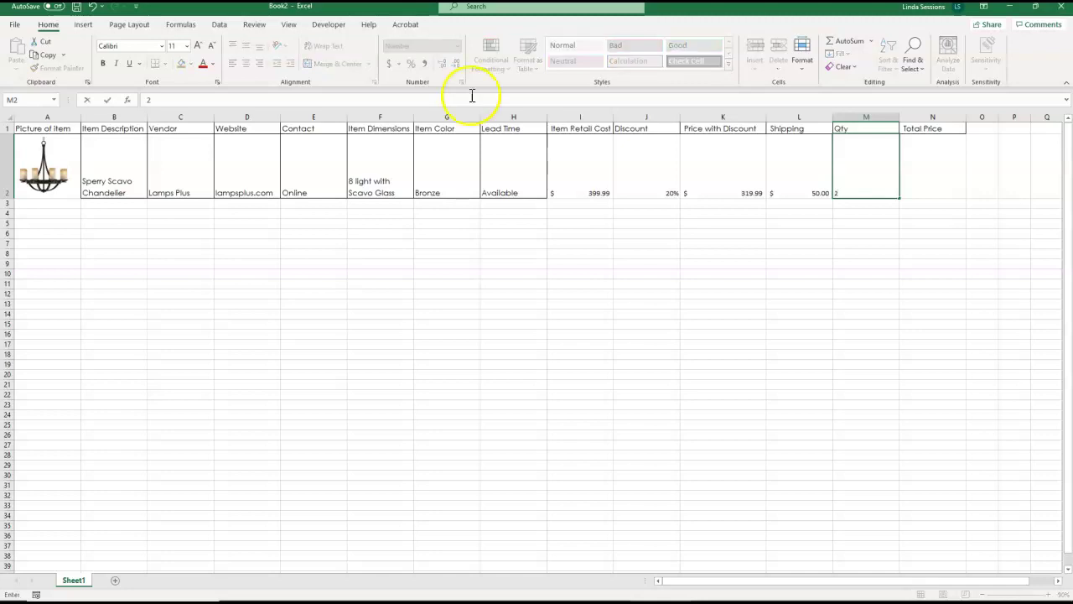
{"action": "left_click", "coordinate": [943, 160]}
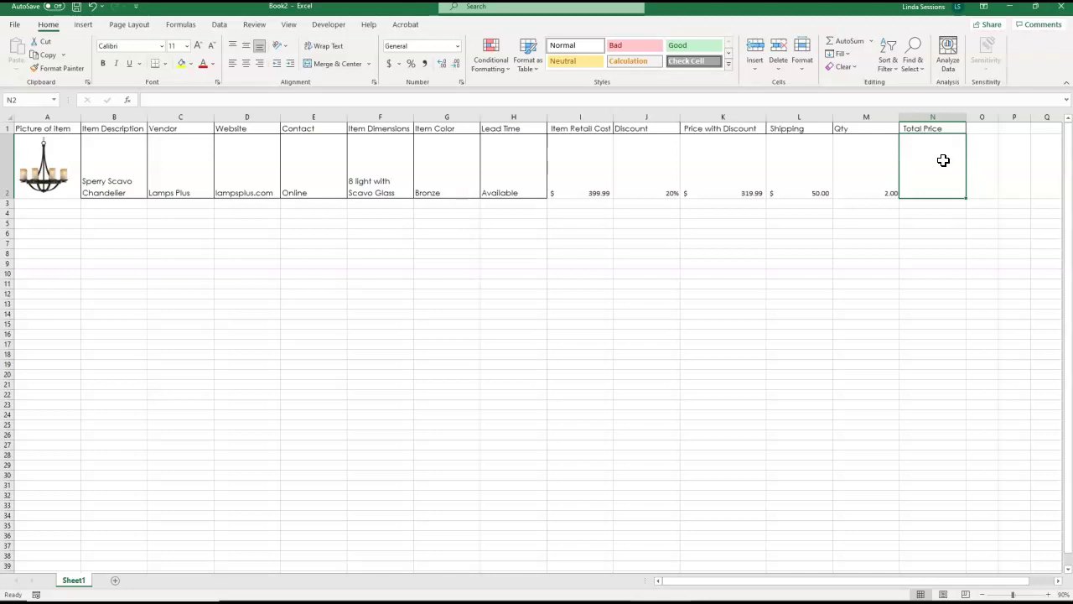
{"action": "left_click", "coordinate": [178, 99]}
{"action": "type", "text": "="}
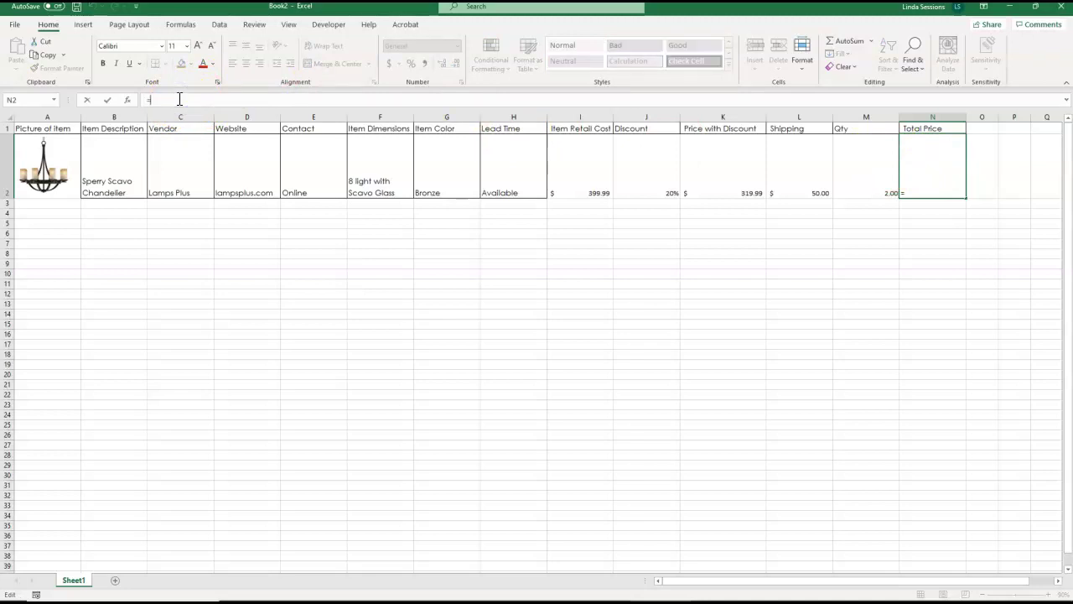
{"action": "left_click", "coordinate": [730, 165]}
{"action": "type", "text": "+"}
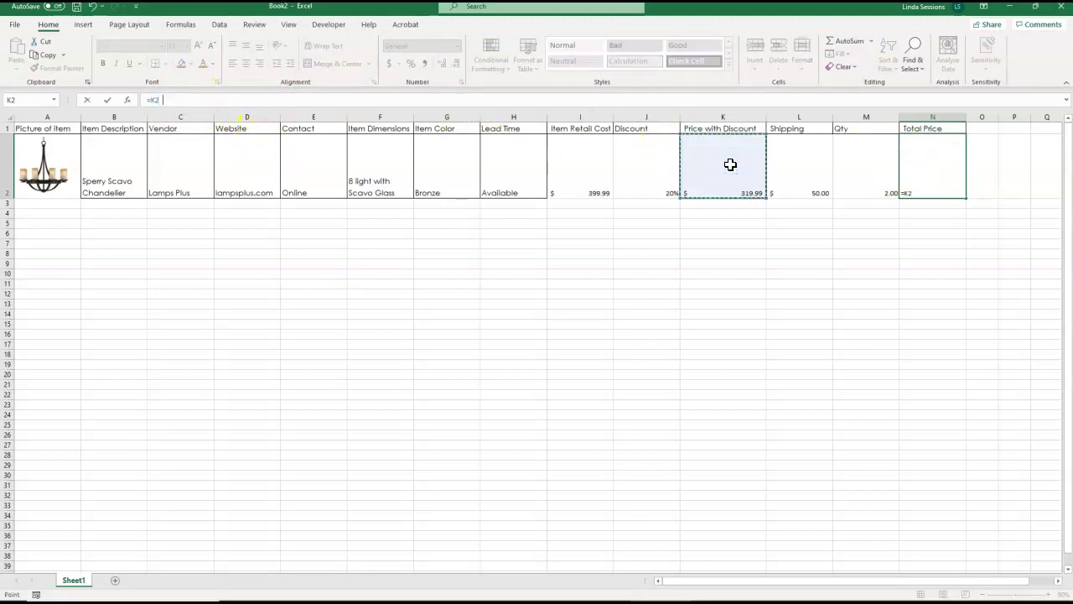
{"action": "left_click", "coordinate": [791, 164]}
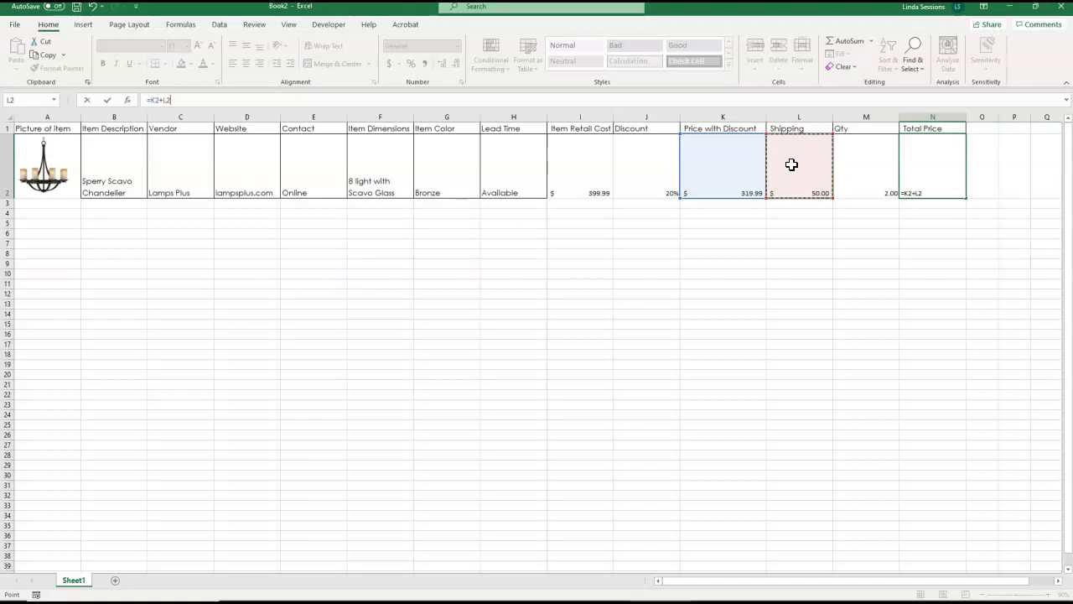
{"action": "type", "text": ")"}
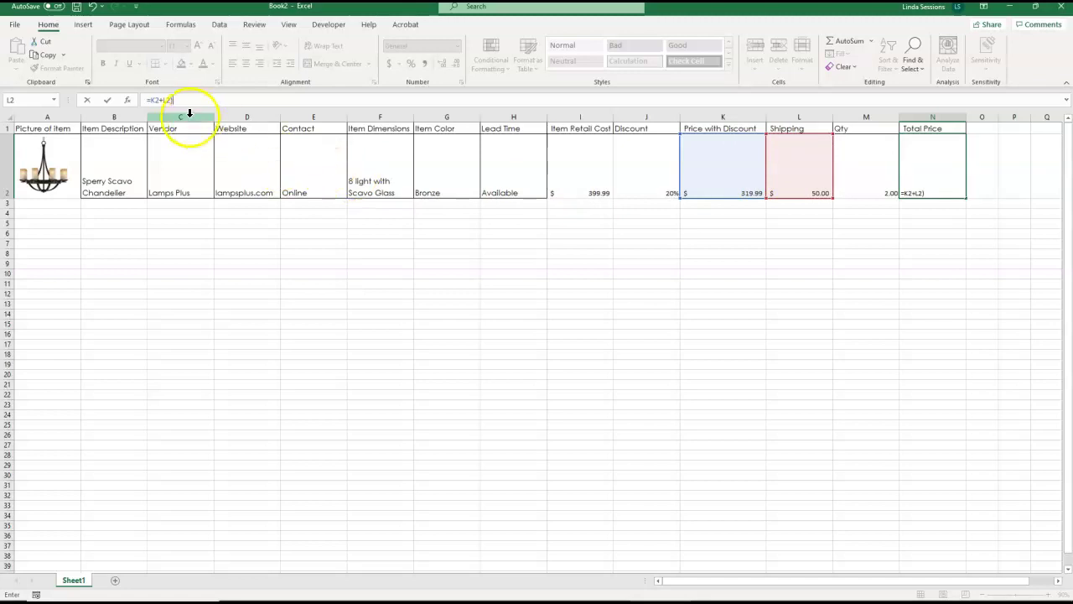
{"action": "left_click", "coordinate": [150, 100]}
{"action": "type", "text": "("}
{"action": "left_click", "coordinate": [186, 99]}
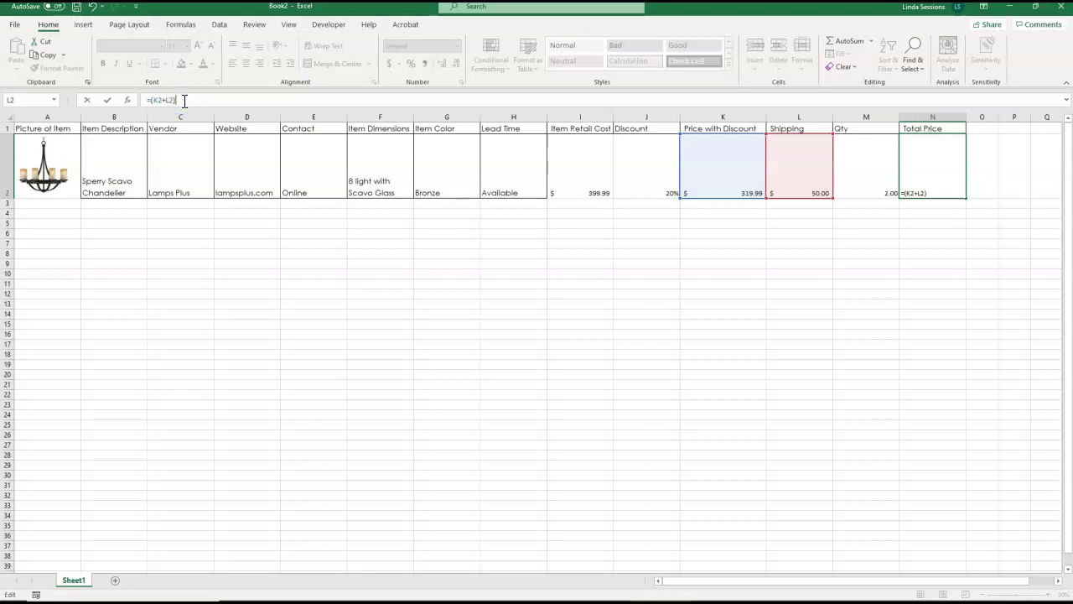
{"action": "type", "text": "*"}
{"action": "left_click", "coordinate": [865, 161]}
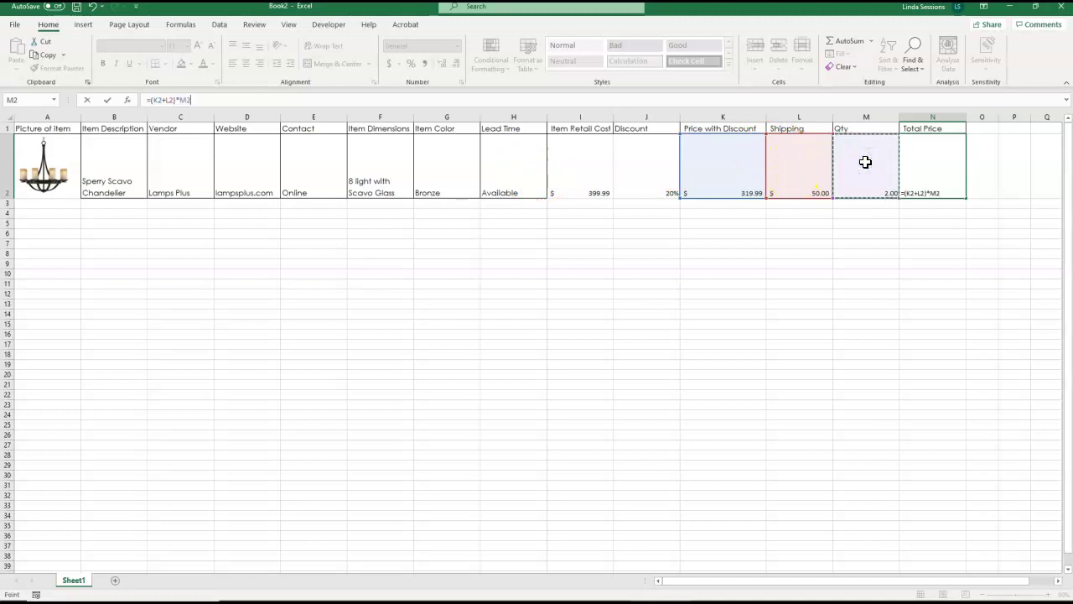
{"action": "key", "text": "Return"}
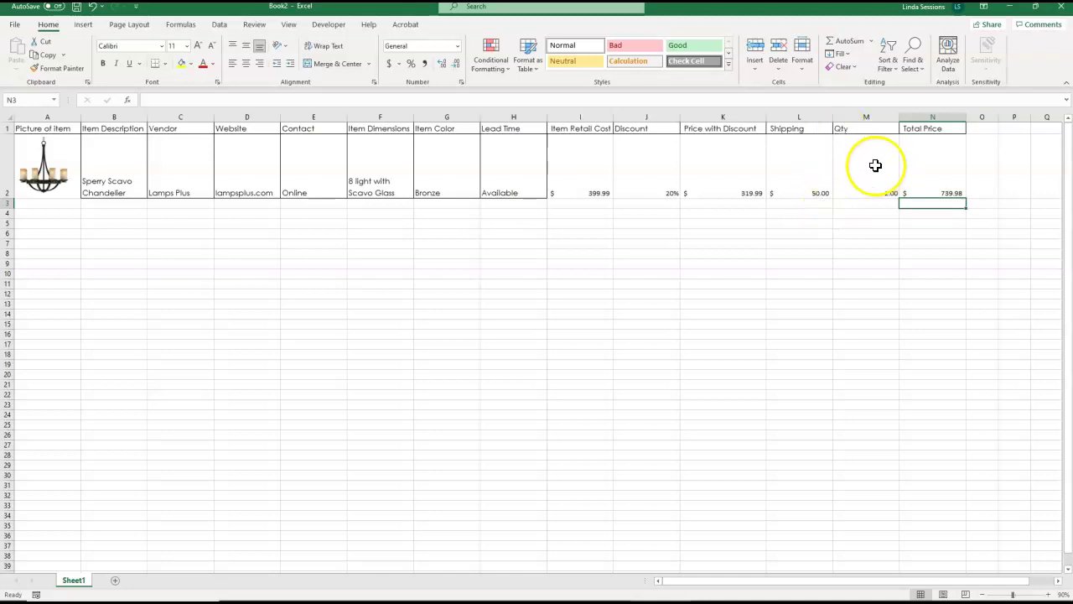
Reduce the Qty cell M2 to zero decimal places so the quantity is a whole number.
{"action": "left_click", "coordinate": [872, 166]}
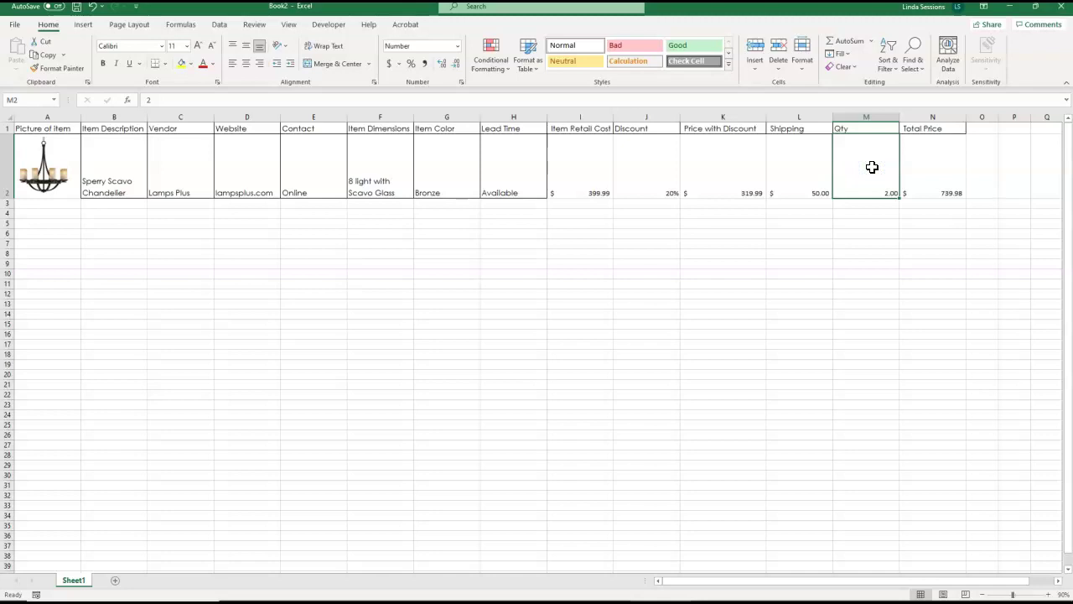
{"action": "left_click", "coordinate": [455, 64]}
{"action": "left_click", "coordinate": [455, 64]}
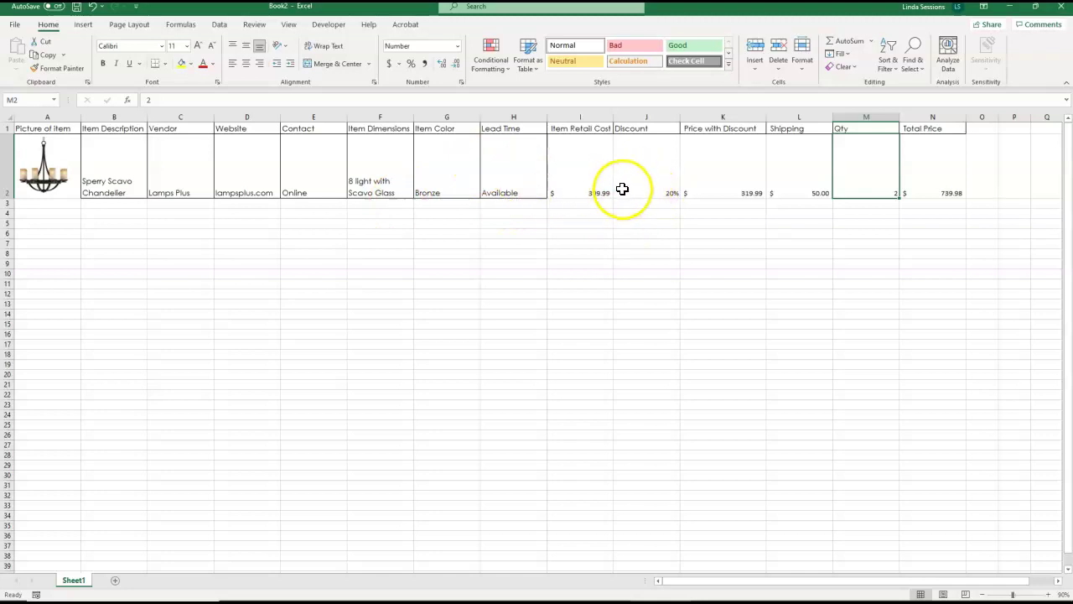
Check the total price formula in N2 and change the chandelier's quantity in M2 to 4.
{"action": "left_click", "coordinate": [926, 156]}
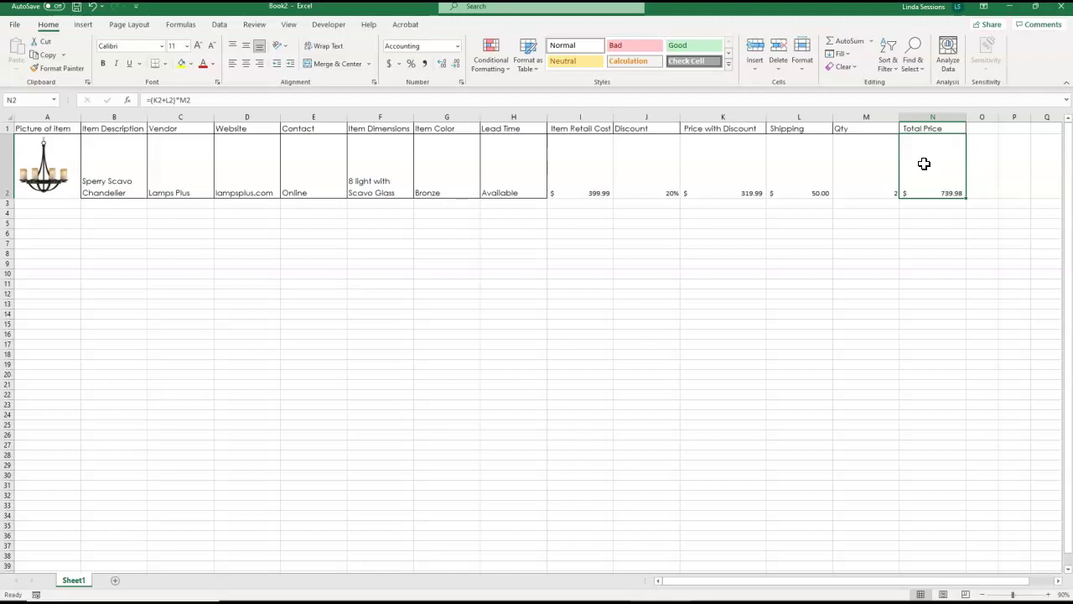
{"action": "left_click", "coordinate": [860, 168]}
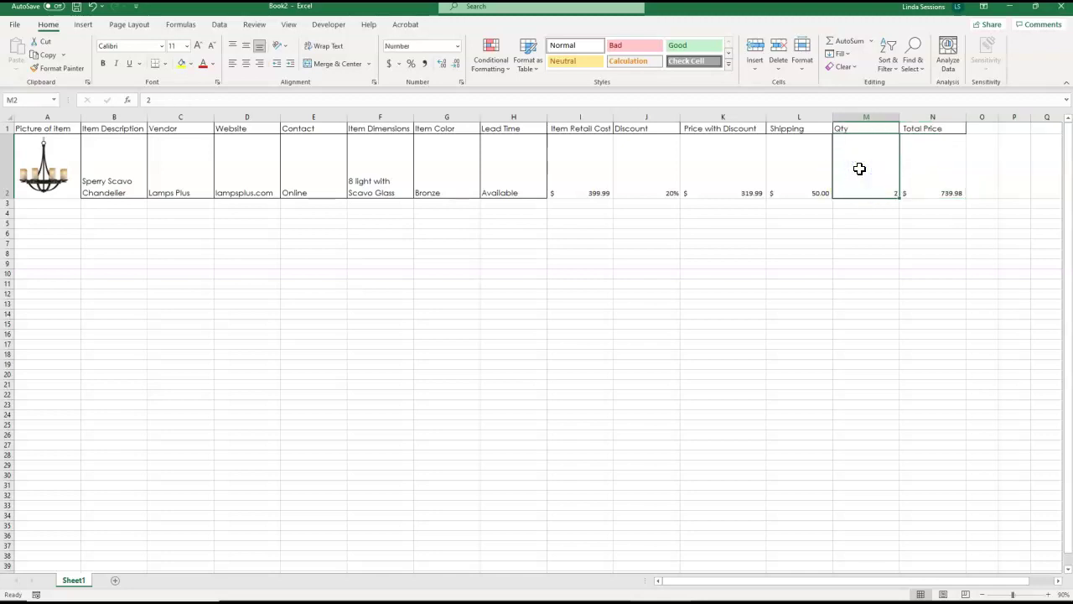
{"action": "type", "text": "4"}
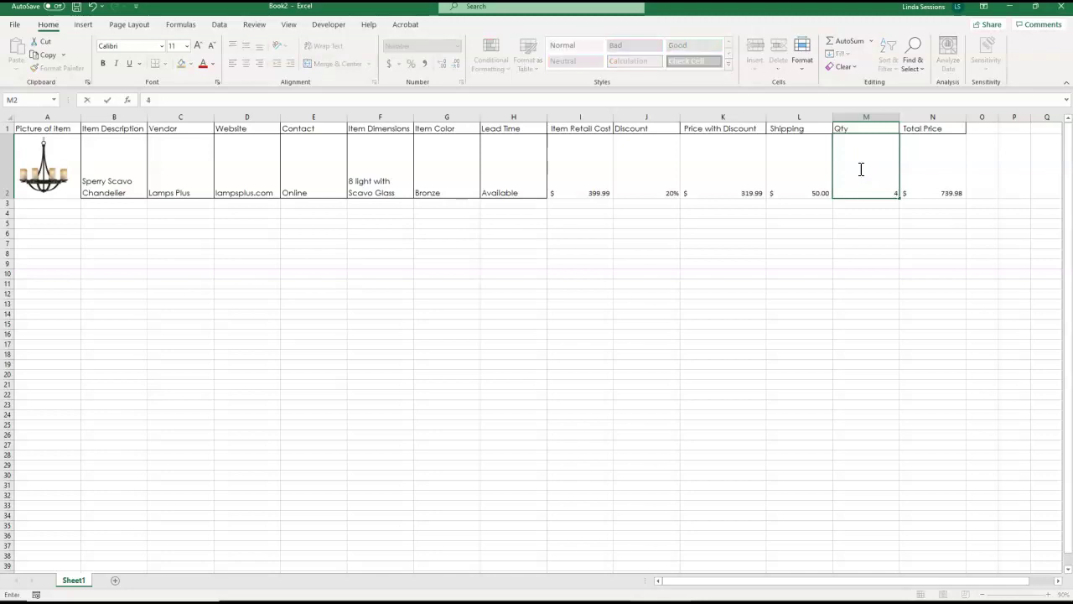
{"action": "key", "text": "Return"}
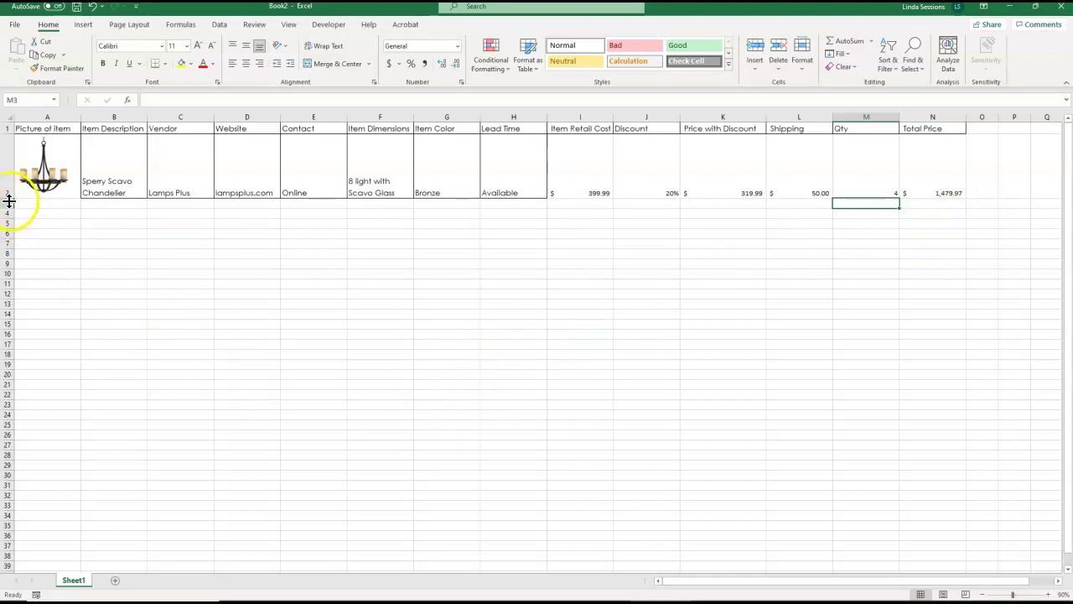
Make row 2 slightly taller and reposition the chandelier picture within cell A2.
{"action": "left_click_drag", "start_coordinate": [7, 196], "coordinate": [7, 199]}
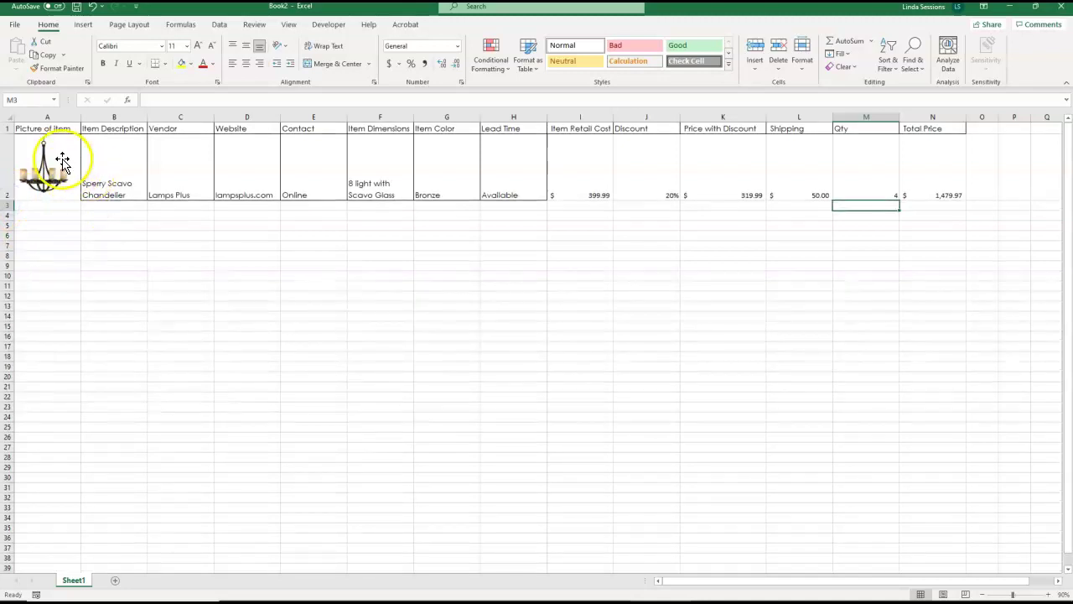
{"action": "mouse_move", "coordinate": [63, 160]}
{"action": "left_mouse_down"}
{"action": "mouse_move", "coordinate": [105, 171]}
{"action": "mouse_move", "coordinate": [62, 160]}
{"action": "left_mouse_up"}
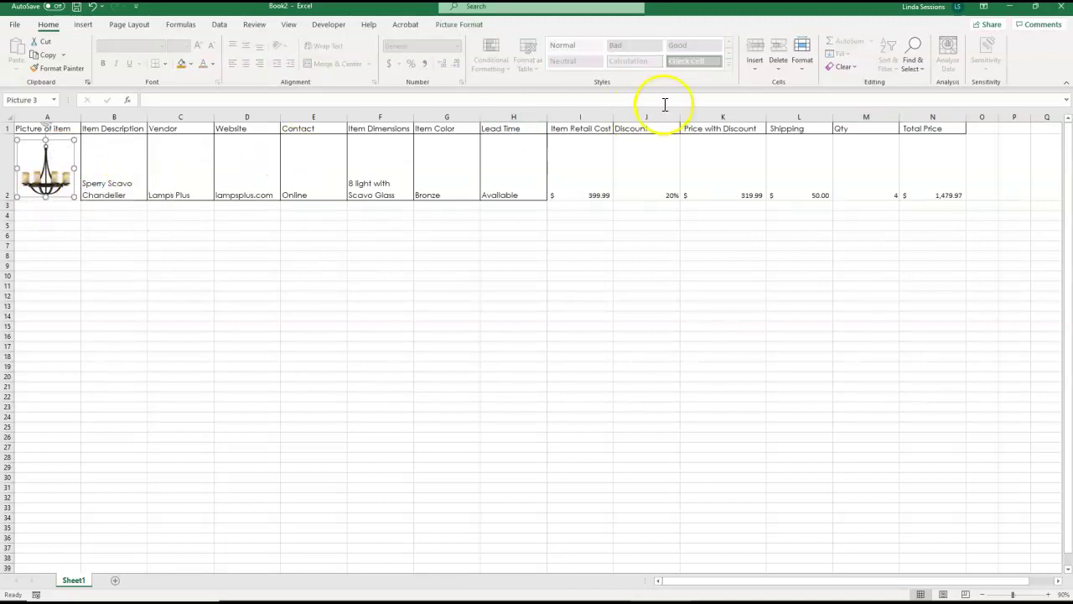
Apply All Borders to the range A2:N15.
{"action": "left_click_drag", "start_coordinate": [945, 162], "coordinate": [52, 327]}
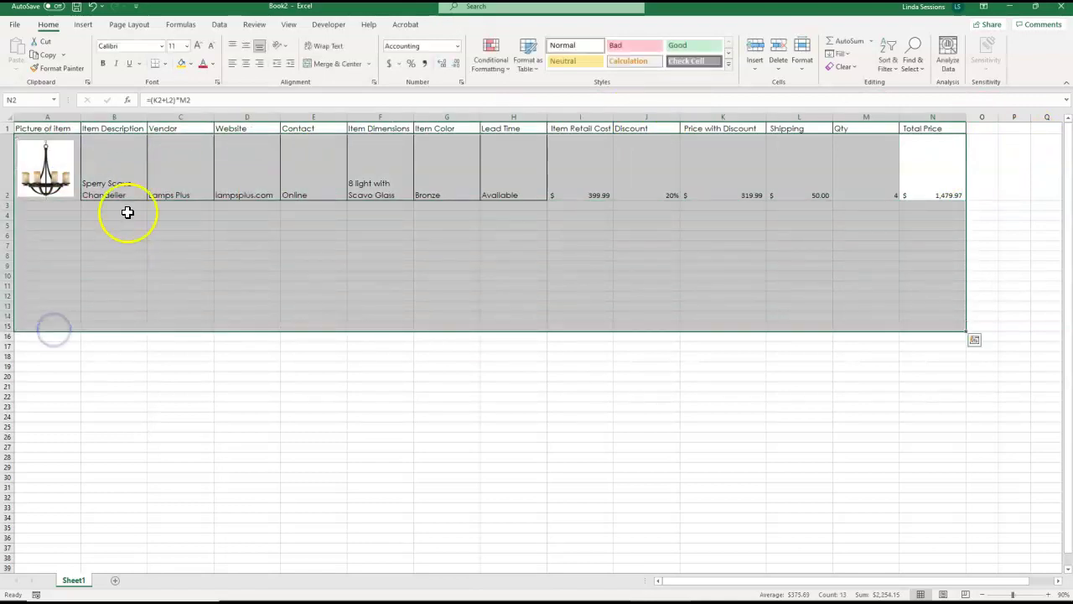
{"action": "left_click", "coordinate": [166, 64]}
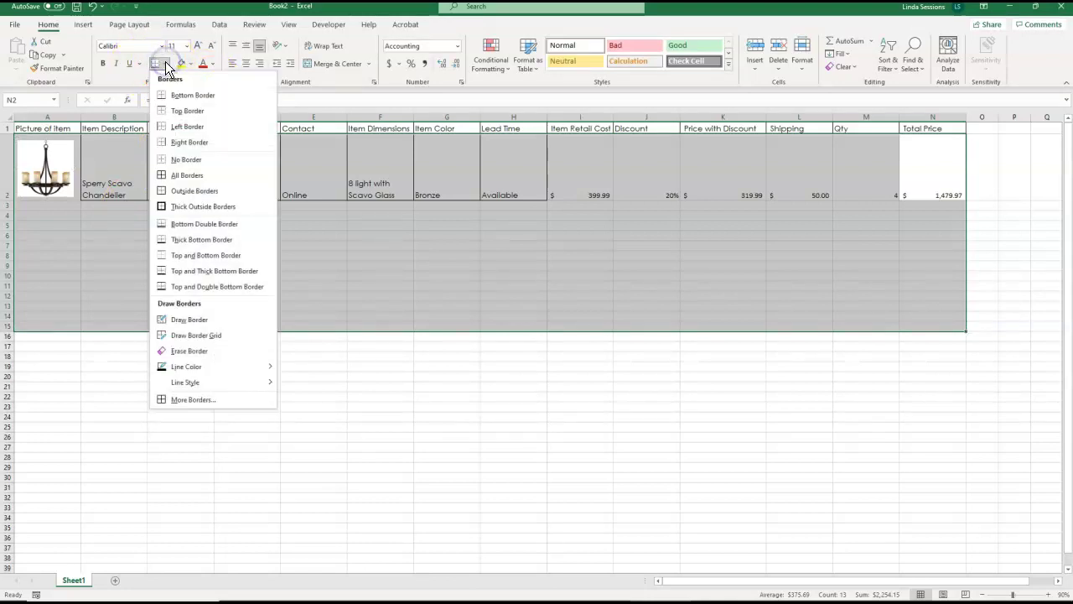
{"action": "left_click", "coordinate": [178, 176]}
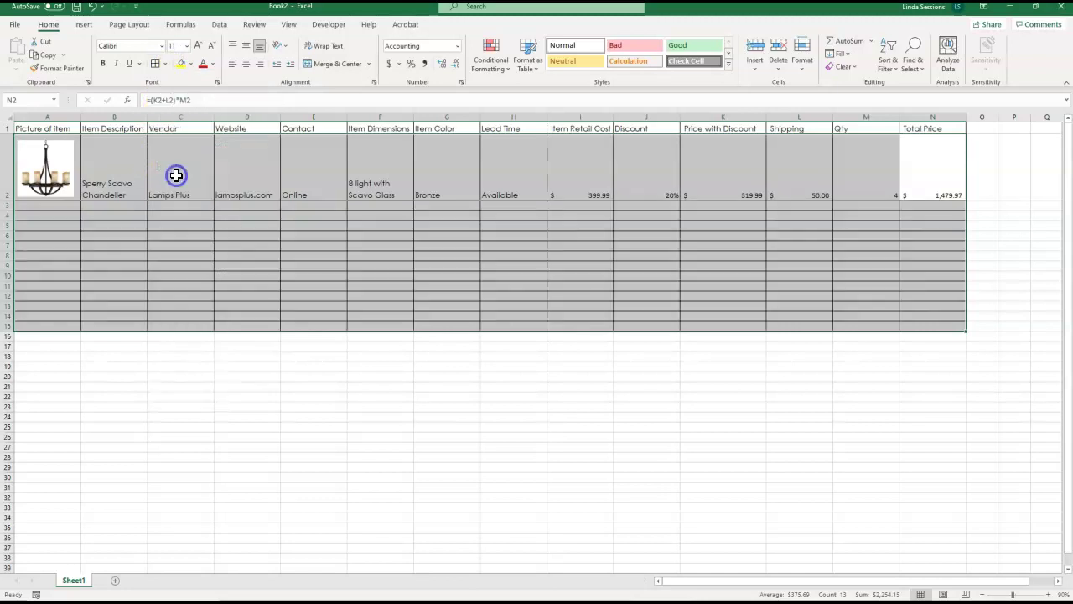
{"action": "left_click", "coordinate": [561, 262]}
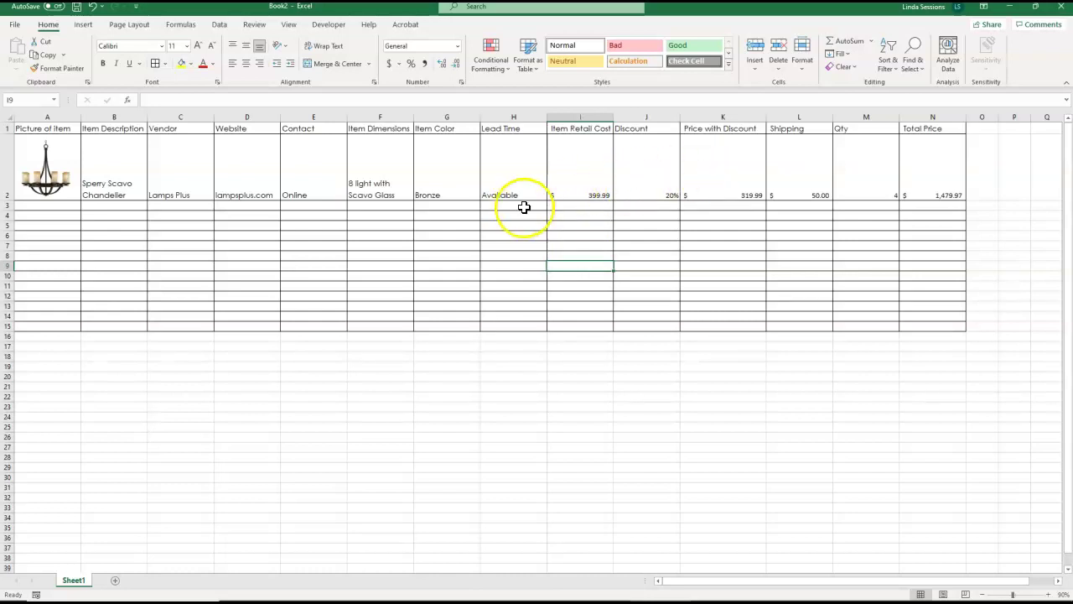
Fill the Price with Discount formula in K2 and the Total Price formula in N2 down to row 15.
{"action": "left_click", "coordinate": [719, 174]}
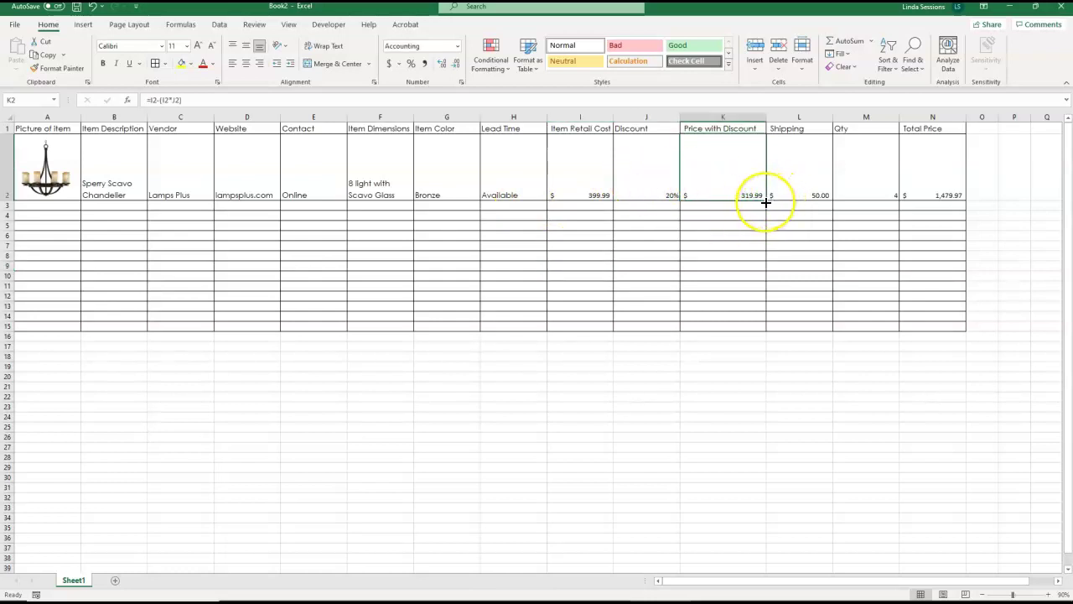
{"action": "left_click_drag", "start_coordinate": [765, 201], "coordinate": [773, 333]}
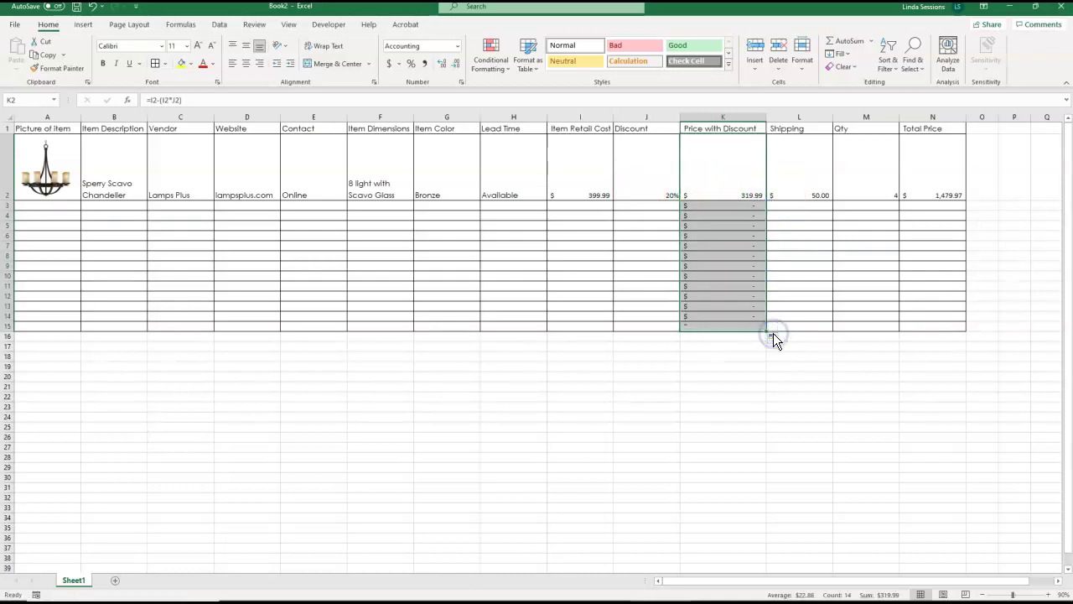
{"action": "left_click", "coordinate": [926, 177]}
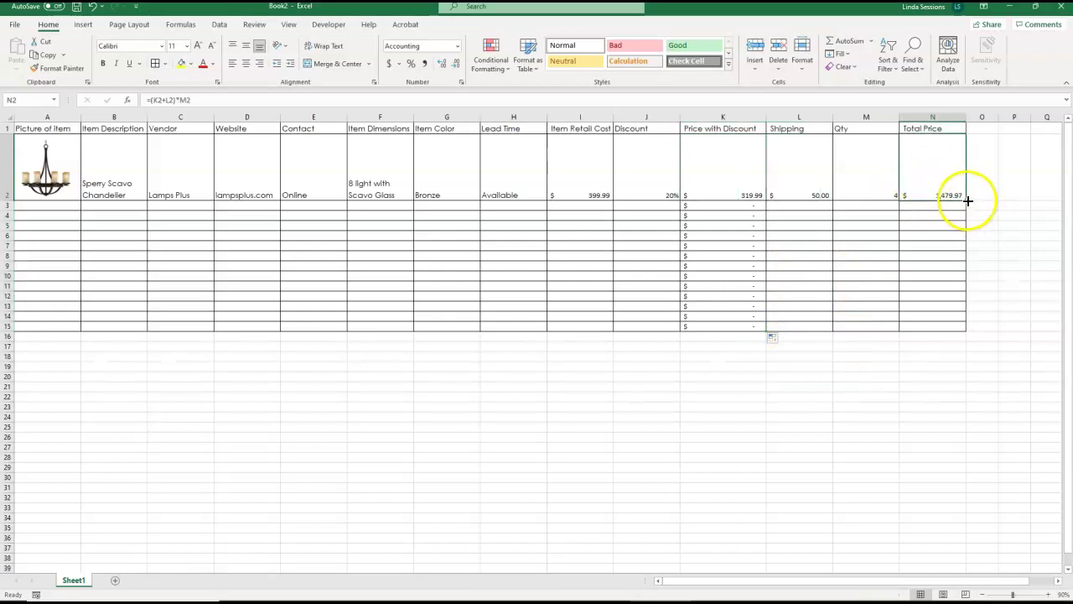
{"action": "left_click_drag", "start_coordinate": [967, 201], "coordinate": [984, 332]}
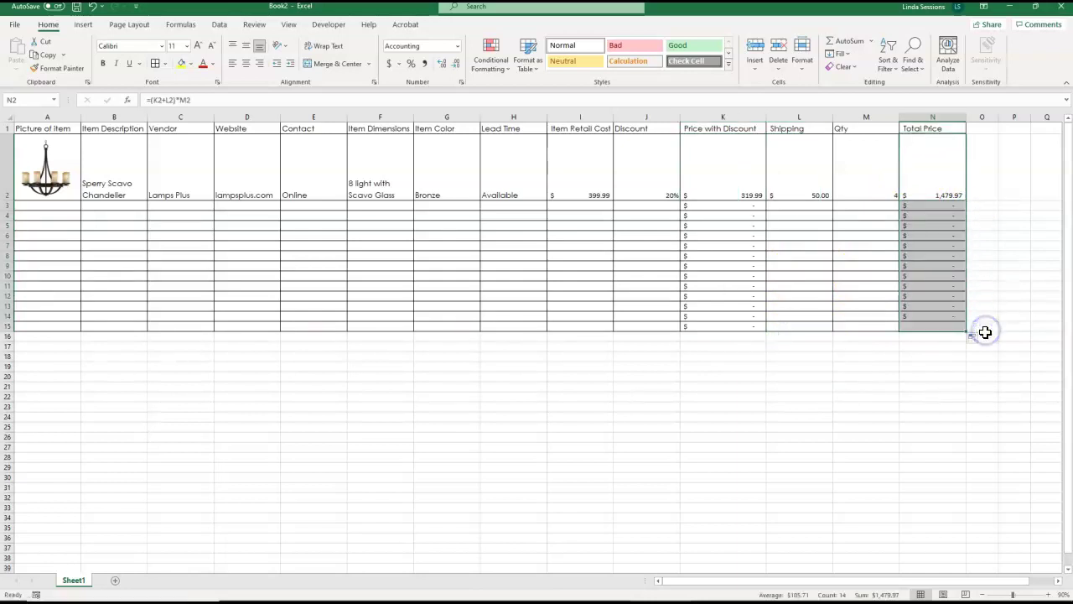
Apply the Accounting dollar format to the cost and discount cells I3:J15 and the shipping cells L3:L15.
{"action": "left_click", "coordinate": [573, 204]}
{"action": "mouse_move", "coordinate": [573, 203]}
{"action": "left_mouse_down"}
{"action": "mouse_move", "coordinate": [642, 246]}
{"action": "mouse_move", "coordinate": [656, 323]}
{"action": "left_mouse_up"}
{"action": "left_click", "coordinate": [389, 63]}
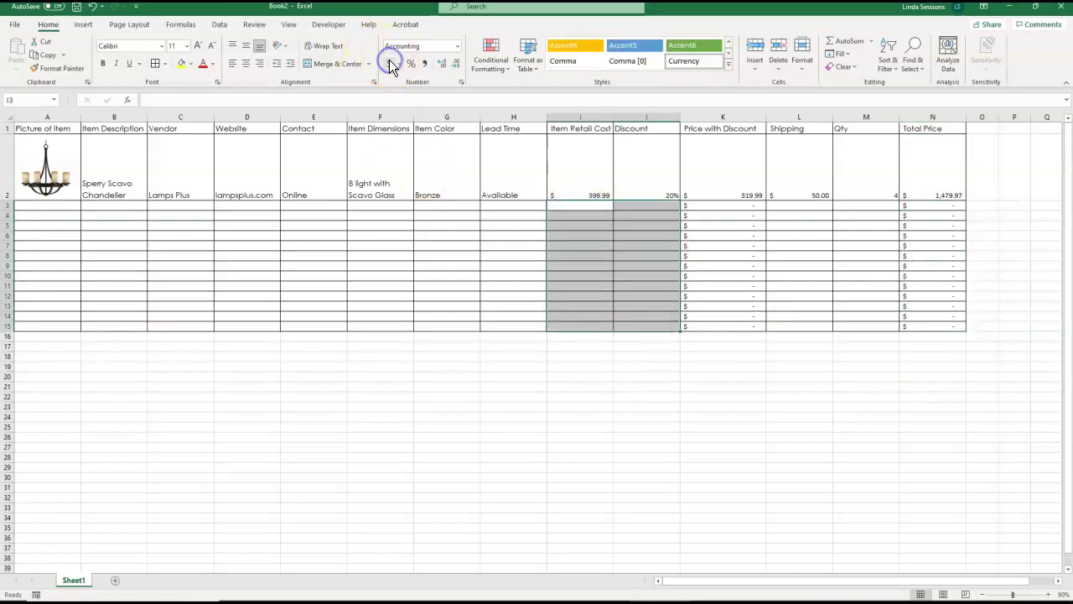
{"action": "left_click", "coordinate": [793, 208]}
{"action": "mouse_move", "coordinate": [792, 253]}
{"action": "left_mouse_down"}
{"action": "mouse_move", "coordinate": [819, 333]}
{"action": "mouse_move", "coordinate": [812, 326]}
{"action": "left_mouse_up"}
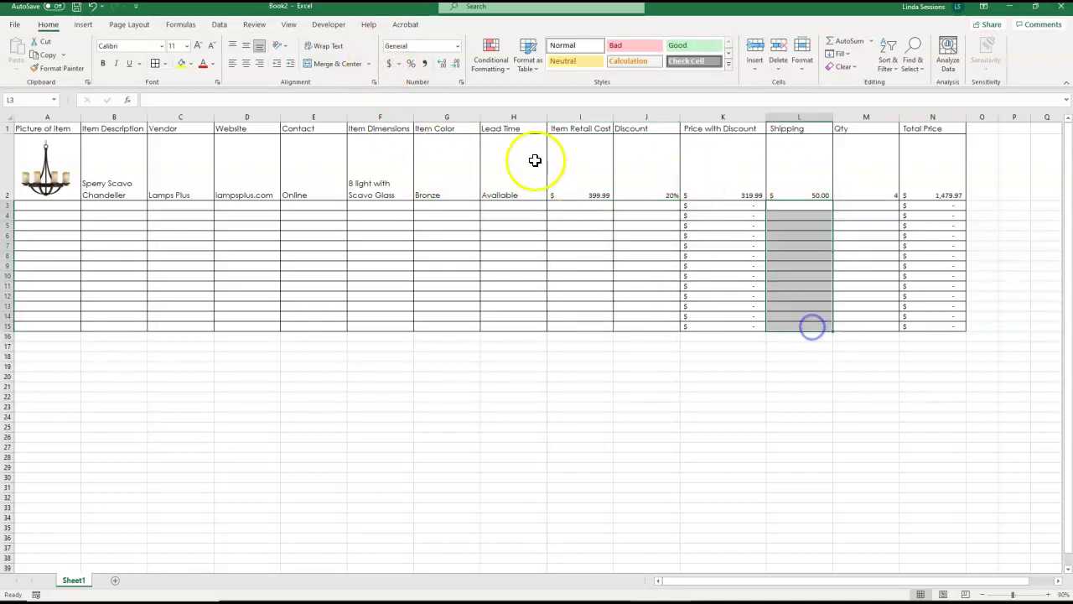
{"action": "left_click", "coordinate": [389, 64]}
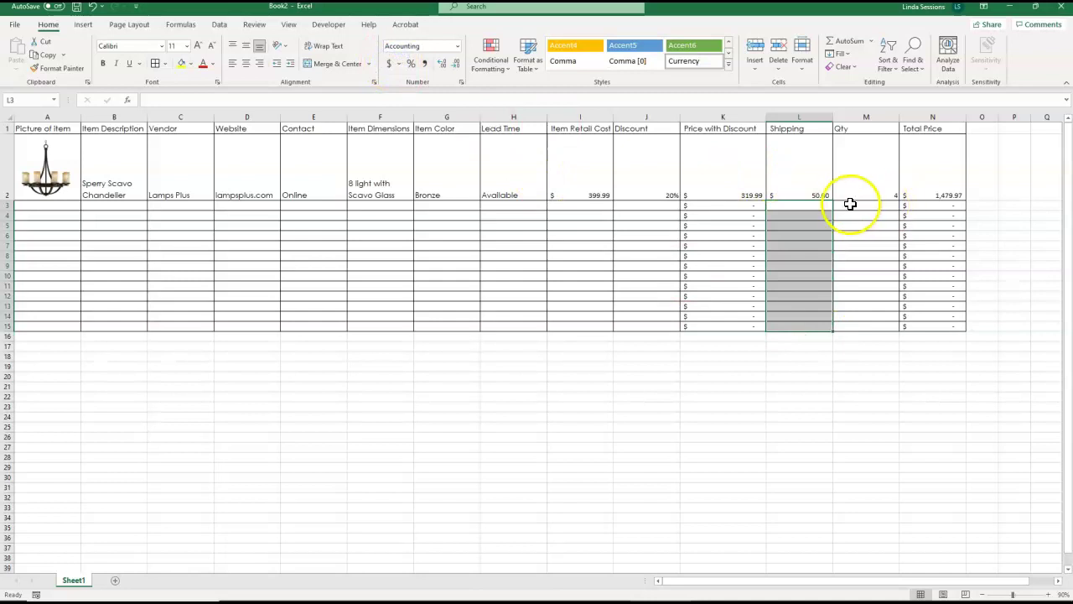
Format the Qty cells M3:M15 as Number with no decimal places.
{"action": "left_click_drag", "start_coordinate": [849, 210], "coordinate": [879, 326]}
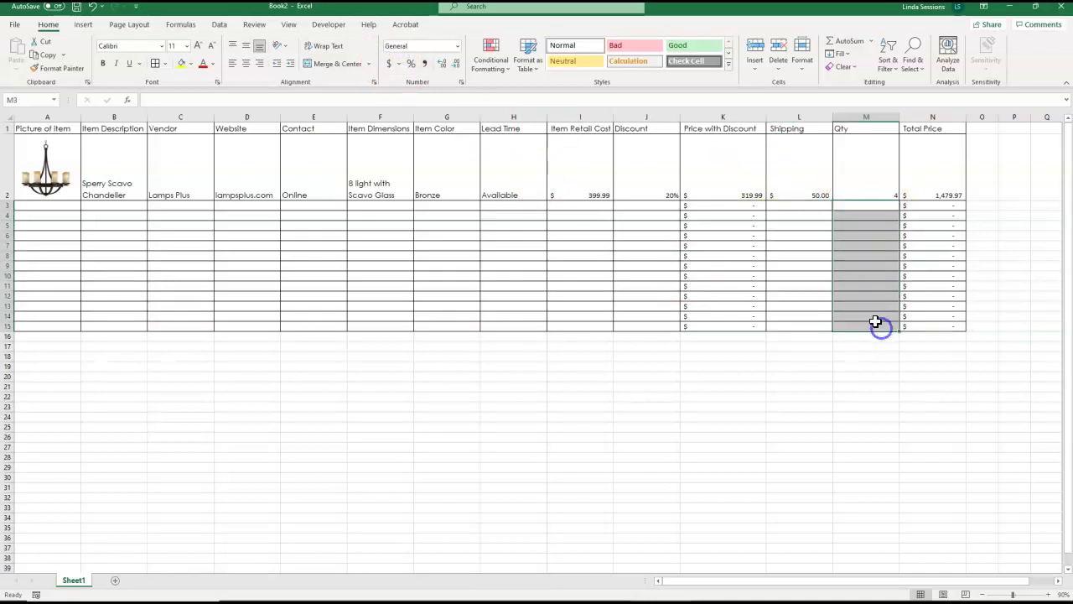
{"action": "left_click", "coordinate": [457, 45]}
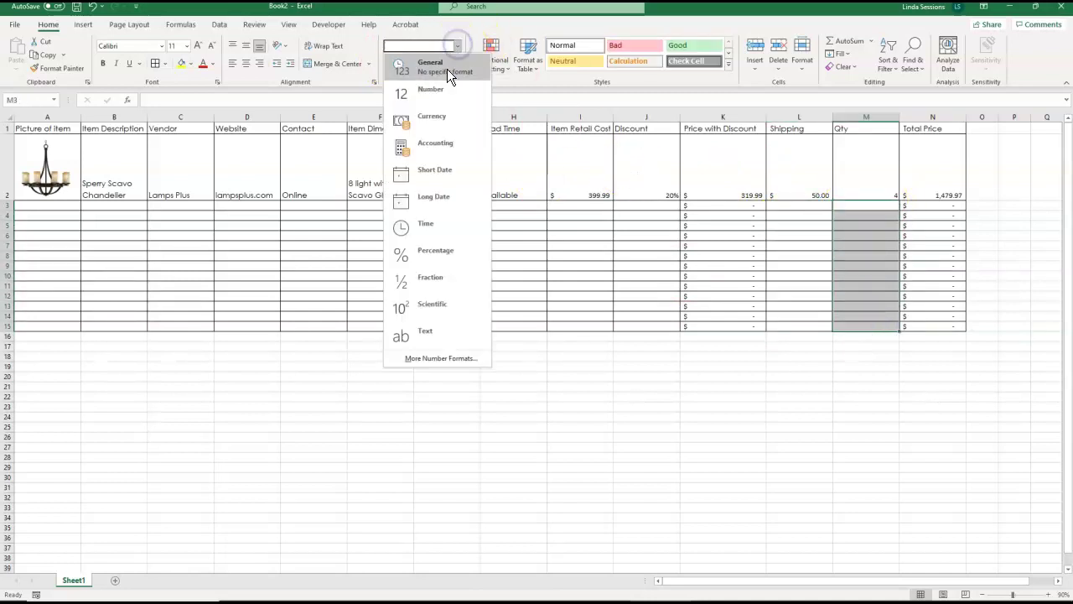
{"action": "left_click", "coordinate": [429, 97]}
{"action": "left_click", "coordinate": [453, 65]}
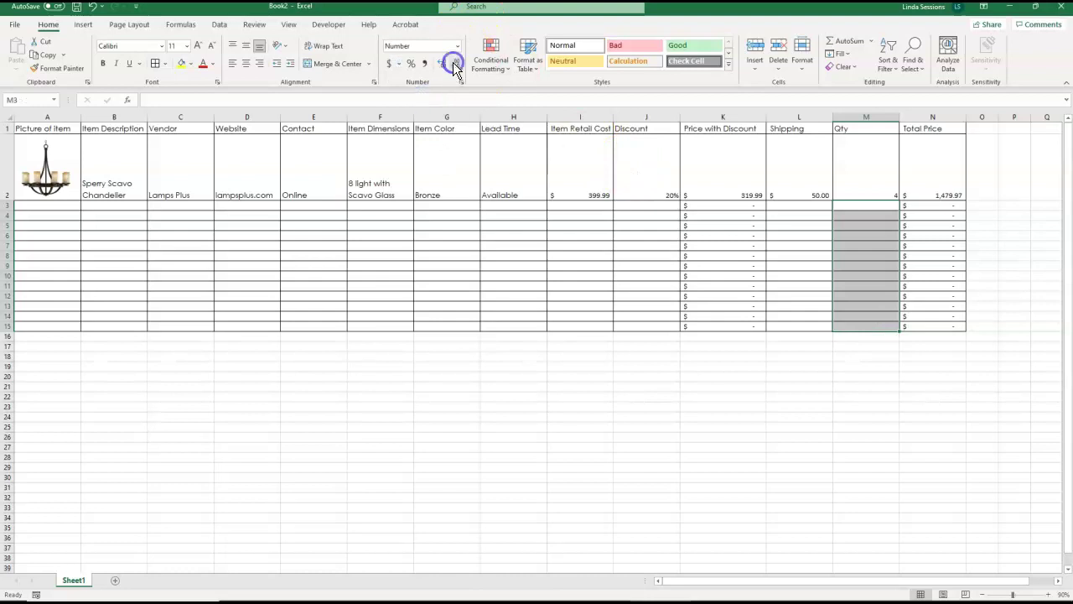
{"action": "left_click", "coordinate": [607, 415]}
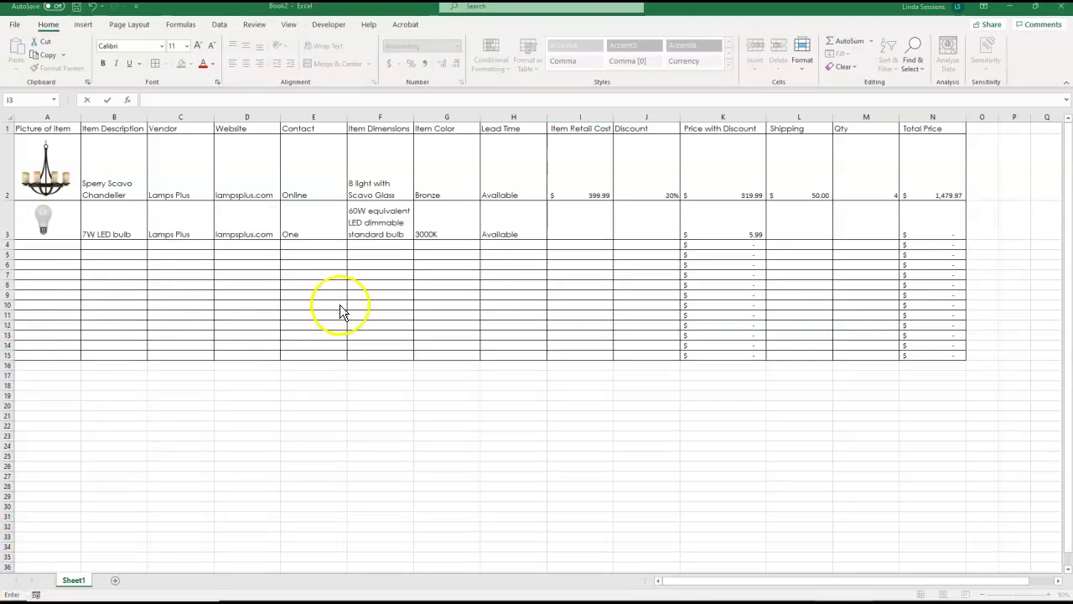
Enter a retail cost of 5.99 in I3 and a discount of 20% in J3 for the LED bulb.
{"action": "left_click", "coordinate": [587, 224]}
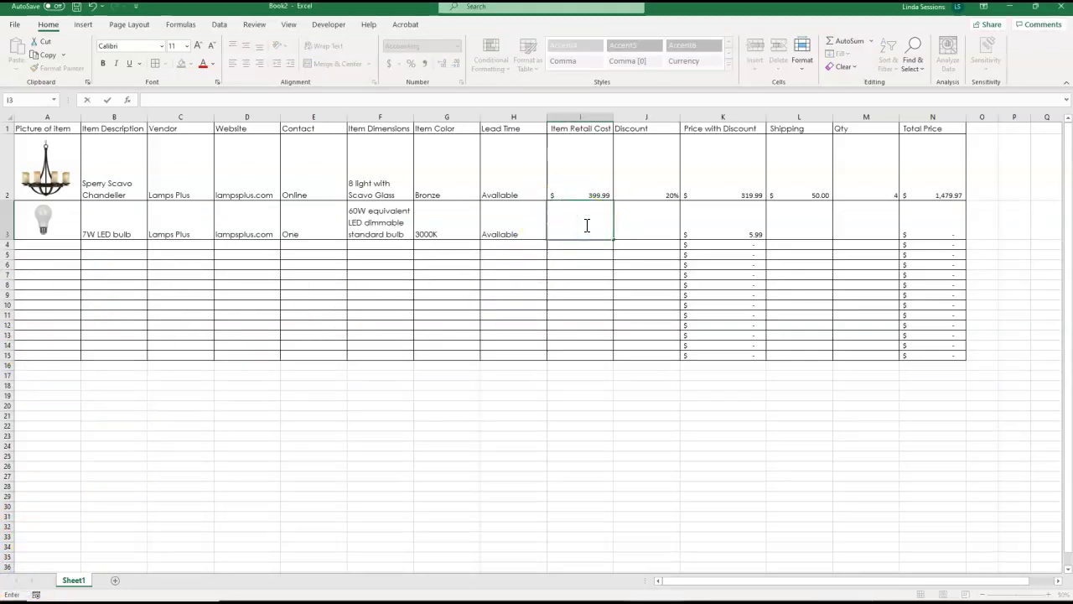
{"action": "type", "text": "5.99"}
{"action": "key", "text": "Tab"}
{"action": "type", "text": "20"}
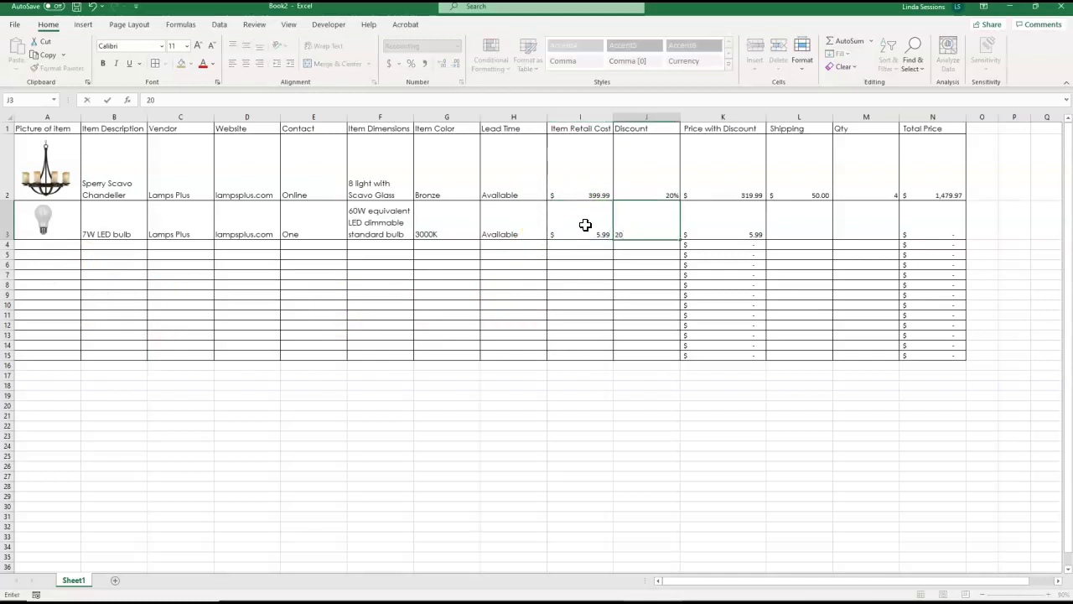
{"action": "type", "text": "%"}
{"action": "key", "text": "Tab"}
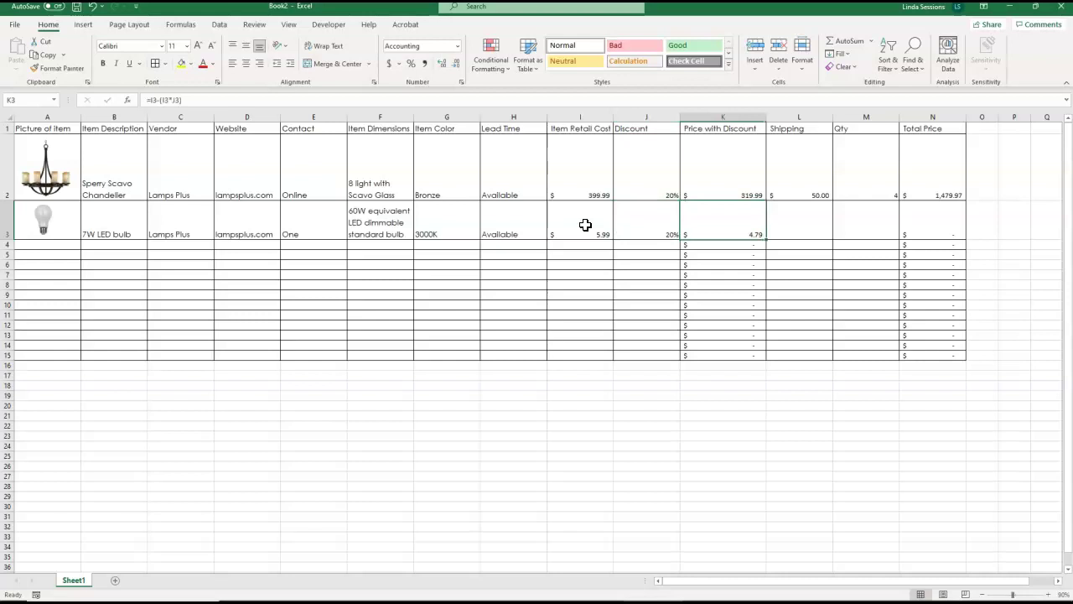
Enter 0 as the LED bulb's shipping cost in L3 and 8 as its quantity in M3.
{"action": "key", "text": "Tab"}
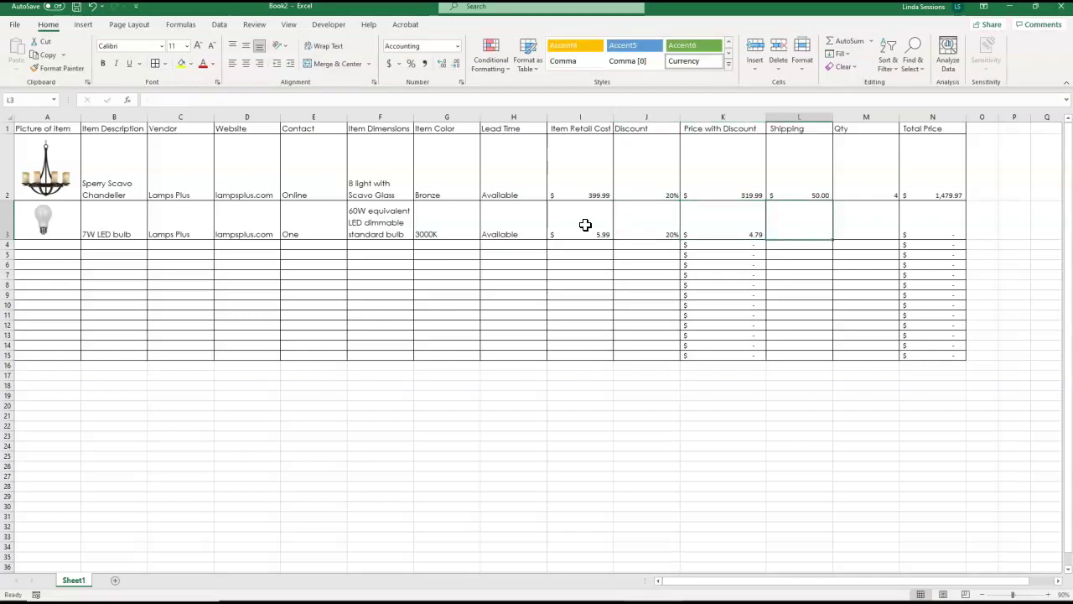
{"action": "type", "text": "0"}
{"action": "key", "text": "Tab"}
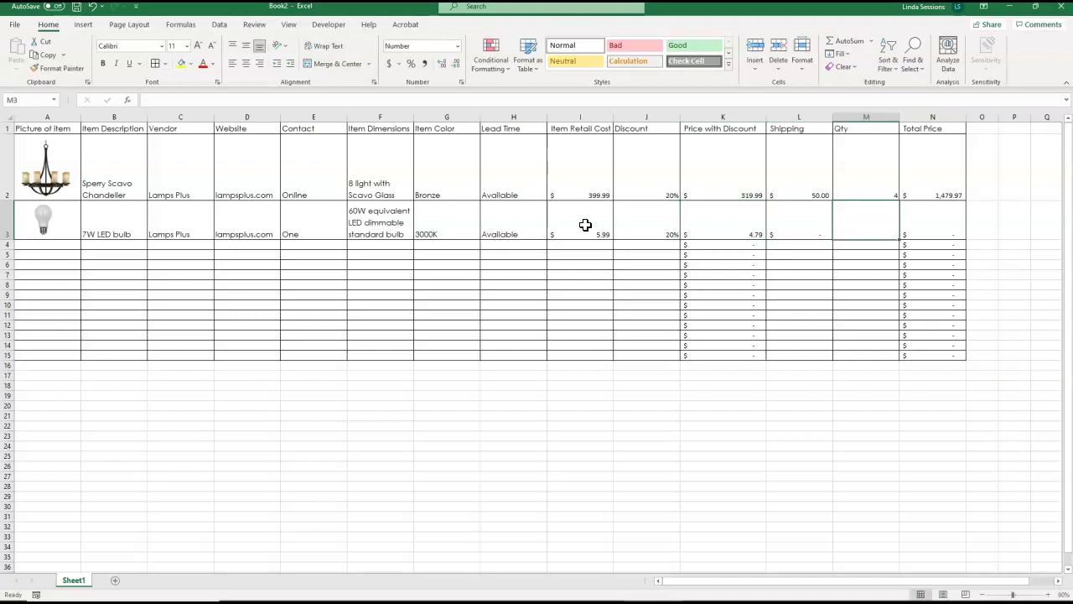
{"action": "type", "text": "8"}
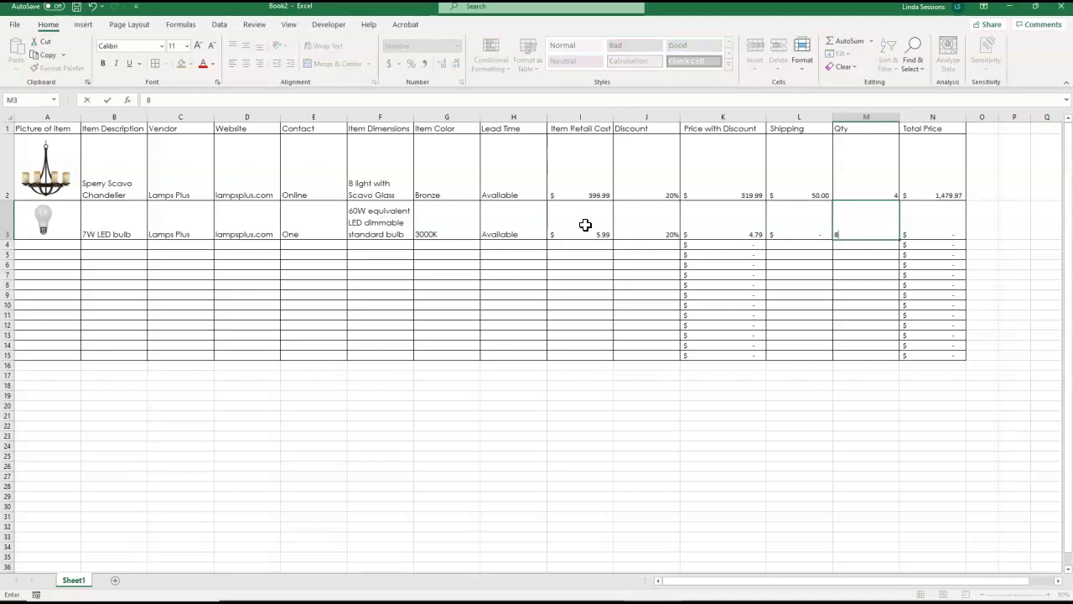
{"action": "key", "text": "Tab"}
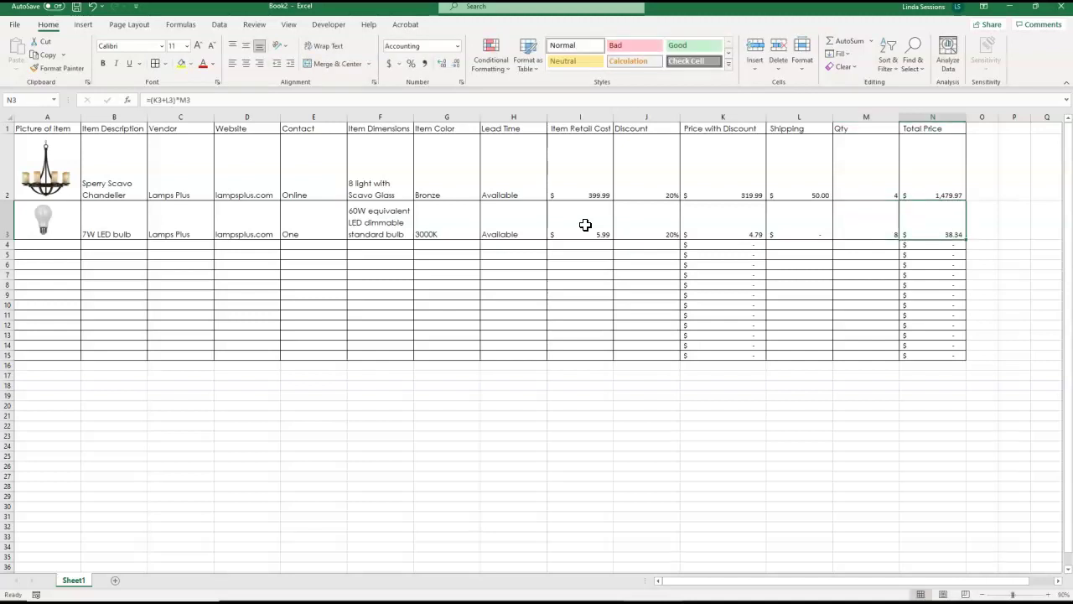